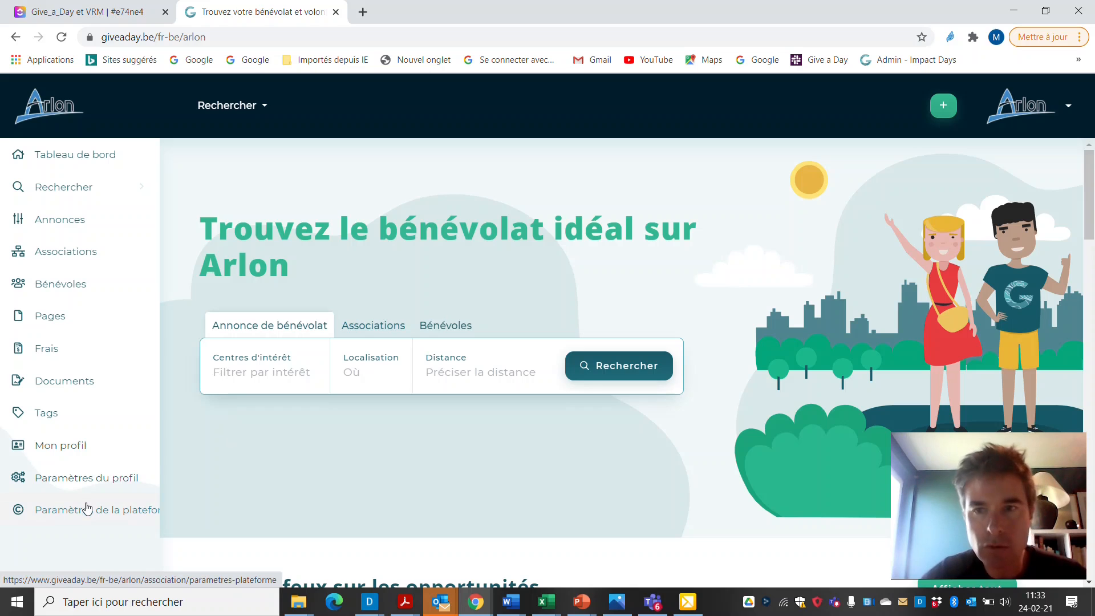
Step: Open the platform settings and review the general parameters
{"action": "left_click", "coordinate": [86, 508]}
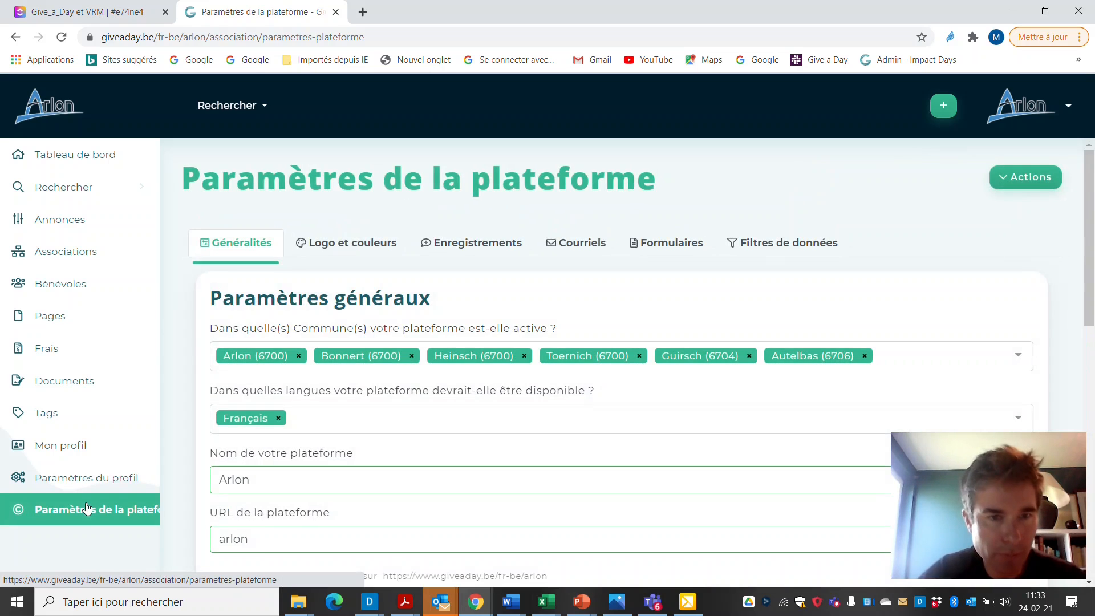
{"action": "left_click_drag", "start_coordinate": [1090, 167], "coordinate": [1092, 192]}
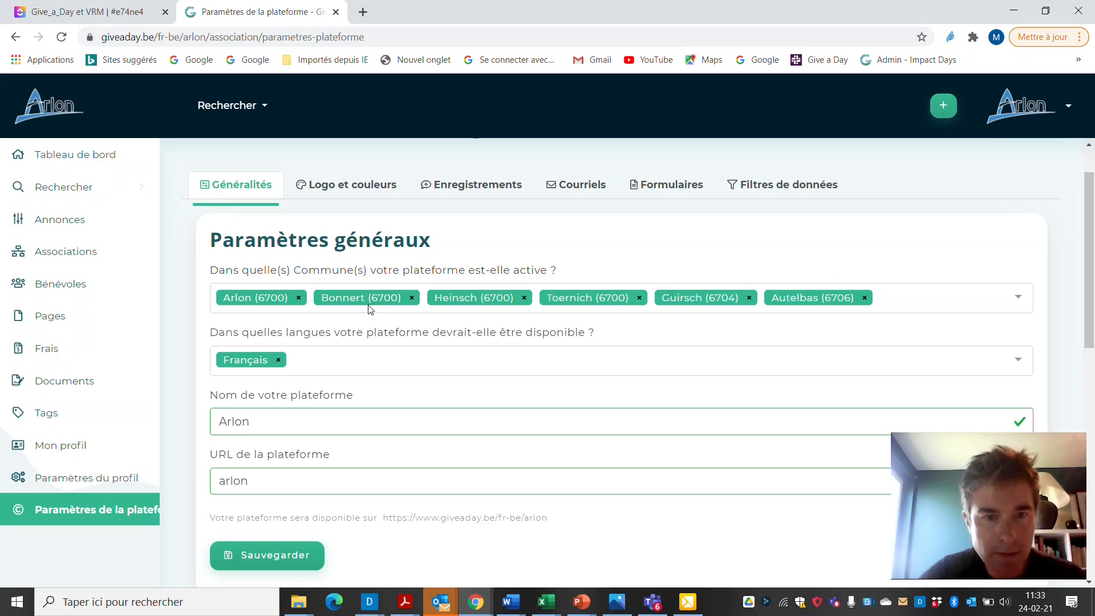
Step: Try adding Anglais as a platform language with Français as the main language, and remove Anglais again
{"action": "left_click", "coordinate": [361, 364]}
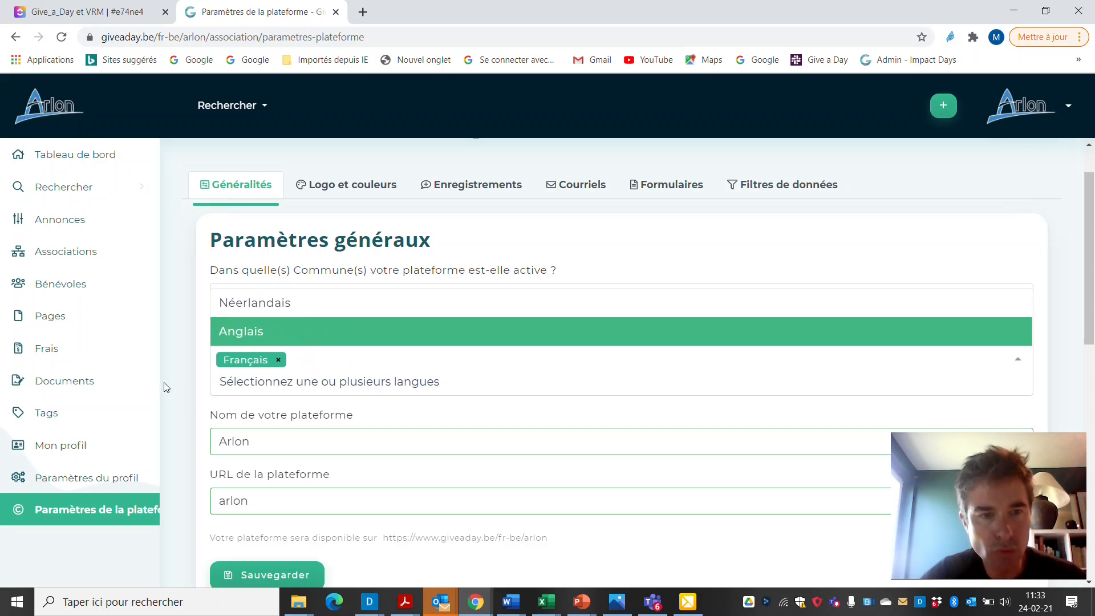
{"action": "left_click", "coordinate": [246, 334]}
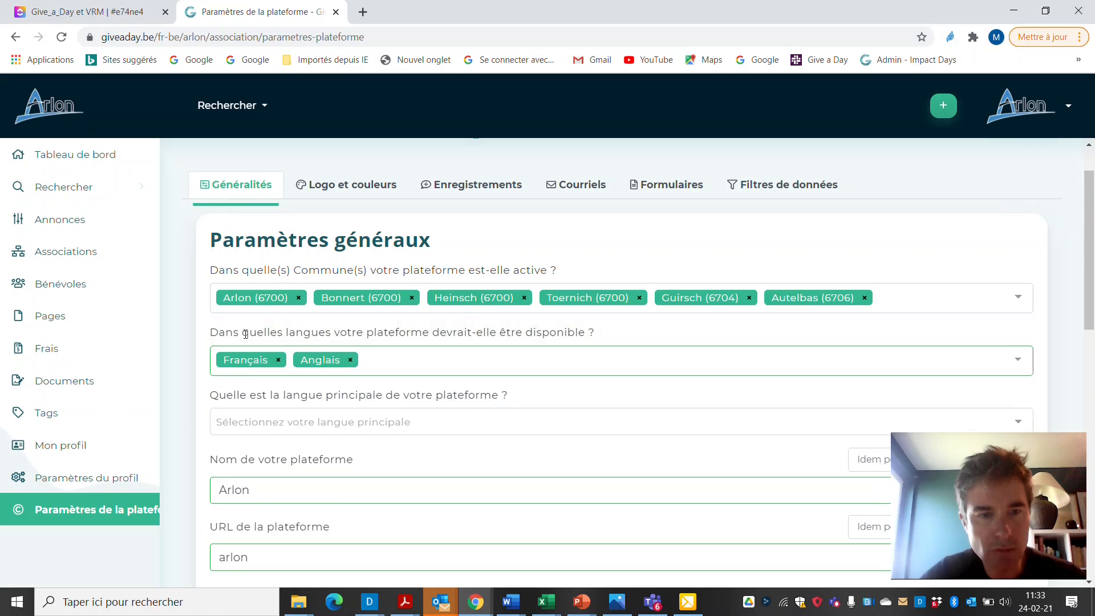
{"action": "left_click", "coordinate": [264, 423]}
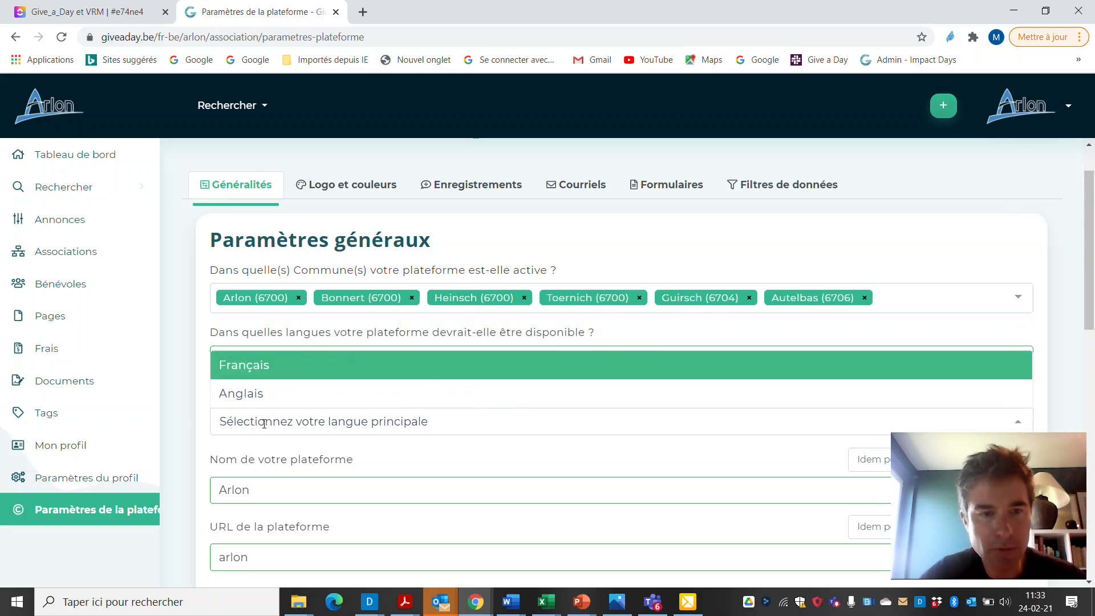
{"action": "left_click", "coordinate": [261, 374]}
{"action": "left_click", "coordinate": [355, 365]}
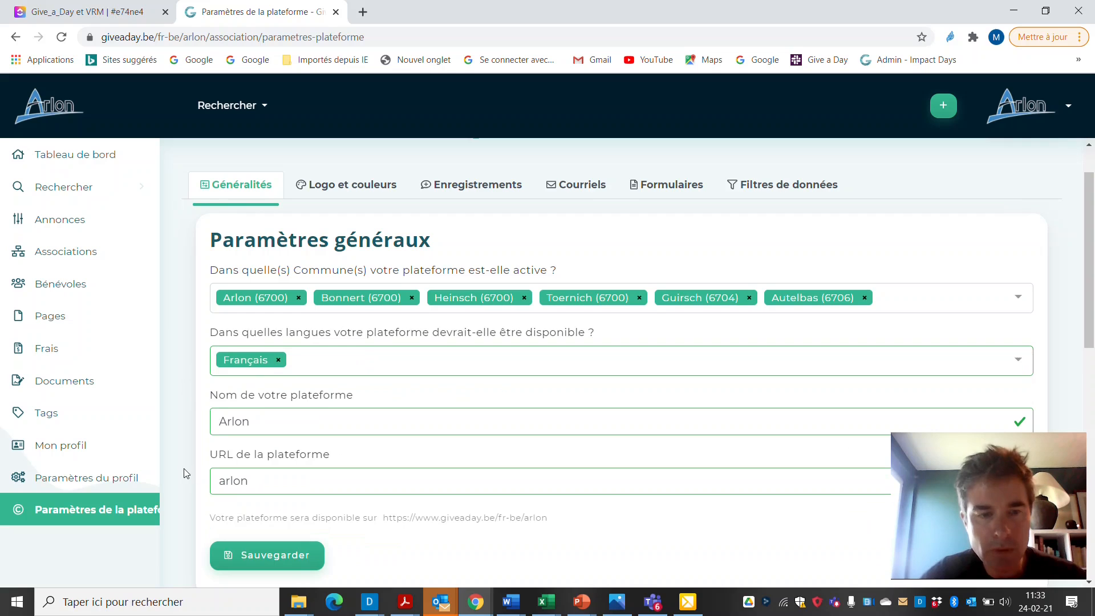
Step: Review the remaining general settings and the logo and colour options, and return to the Arlon platform's home page
{"action": "scroll", "coordinate": [184, 473], "scroll_direction": "down", "scroll_amount": 2}
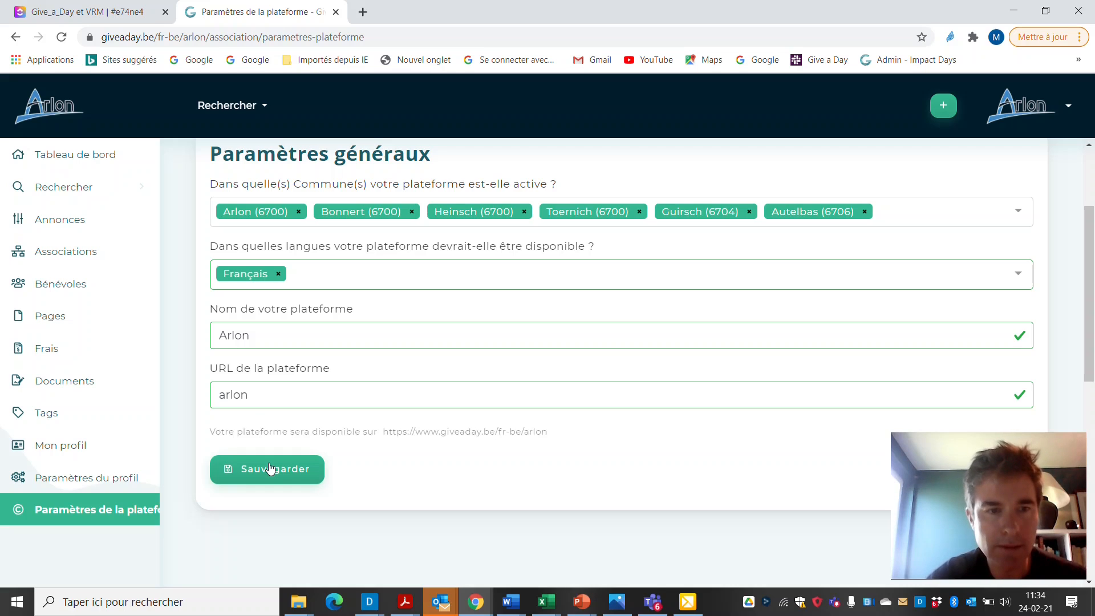
{"action": "scroll", "coordinate": [181, 351], "scroll_direction": "up", "scroll_amount": 2}
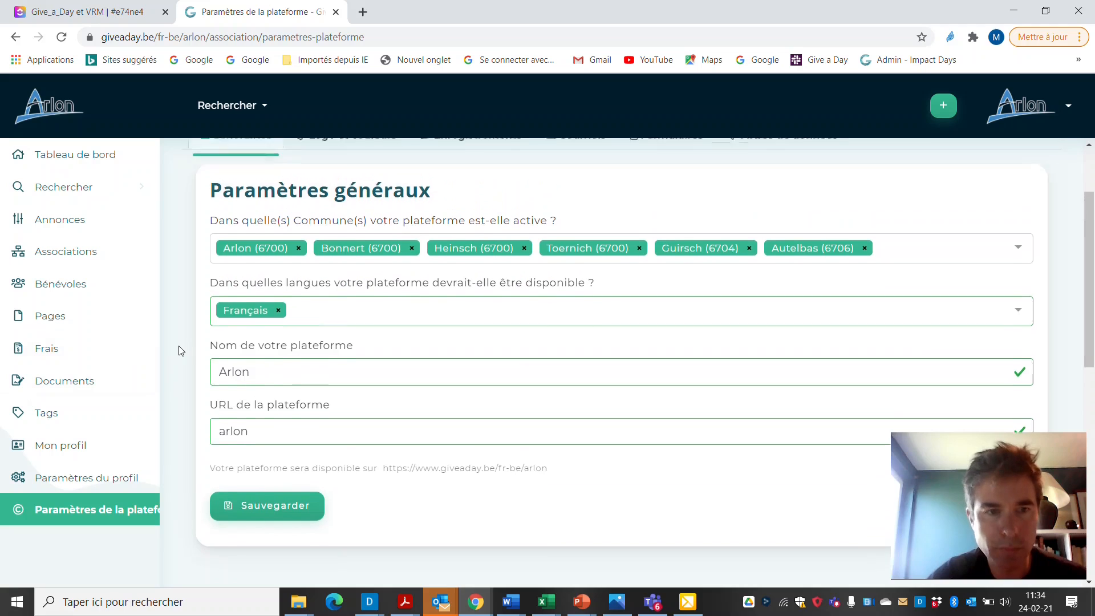
{"action": "scroll", "coordinate": [181, 350], "scroll_direction": "up", "scroll_amount": 2}
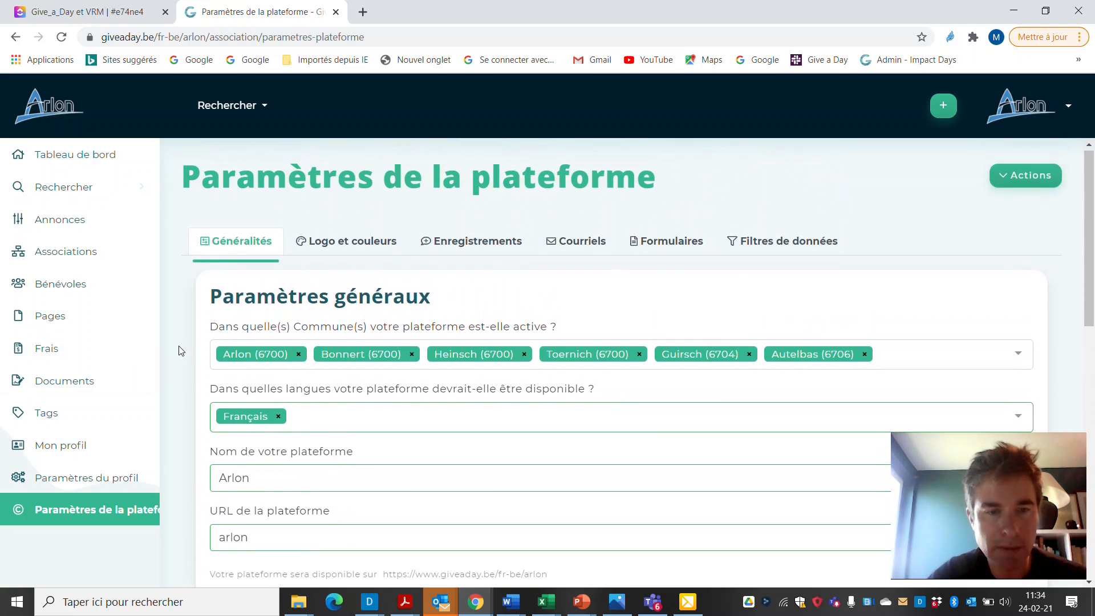
{"action": "left_click", "coordinate": [371, 240]}
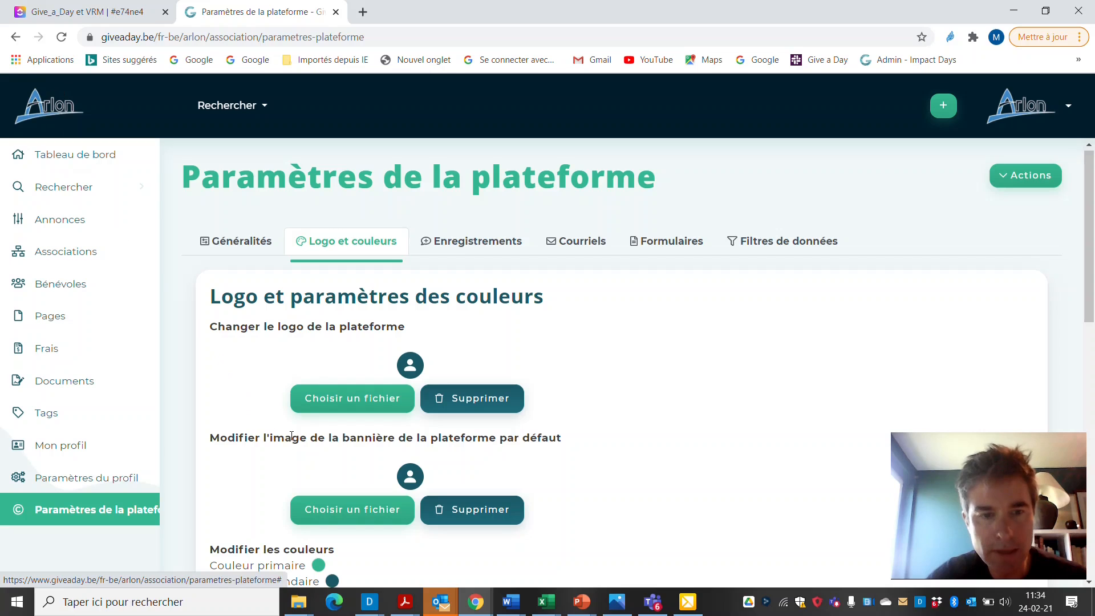
{"action": "left_click", "coordinate": [43, 106]}
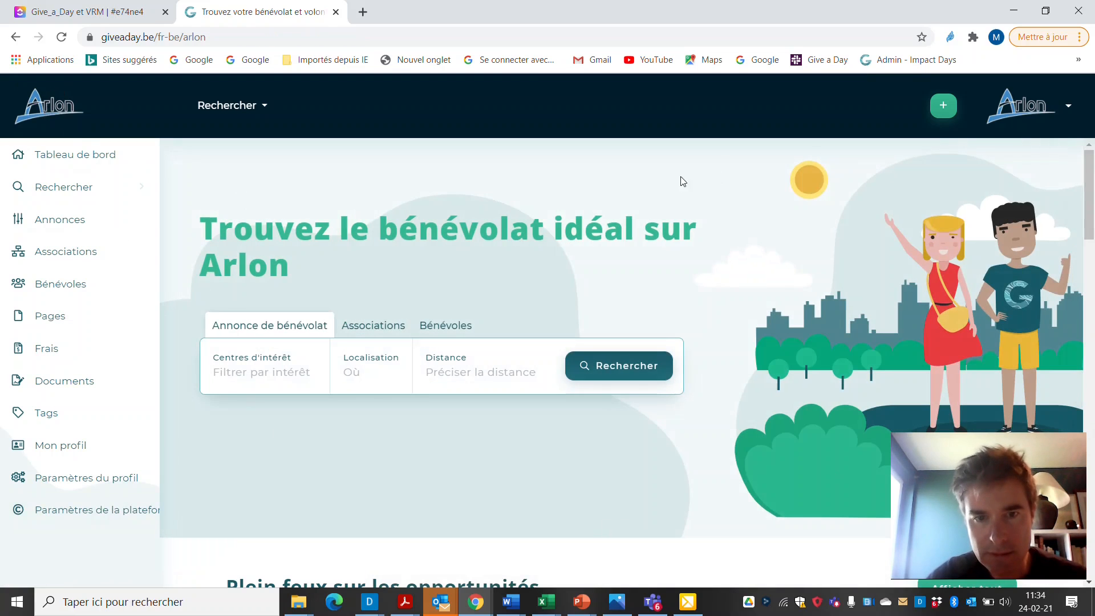
Step: Reopen the platform's logo and colour settings and examine the colour picker for the primary colour
{"action": "left_click", "coordinate": [108, 517]}
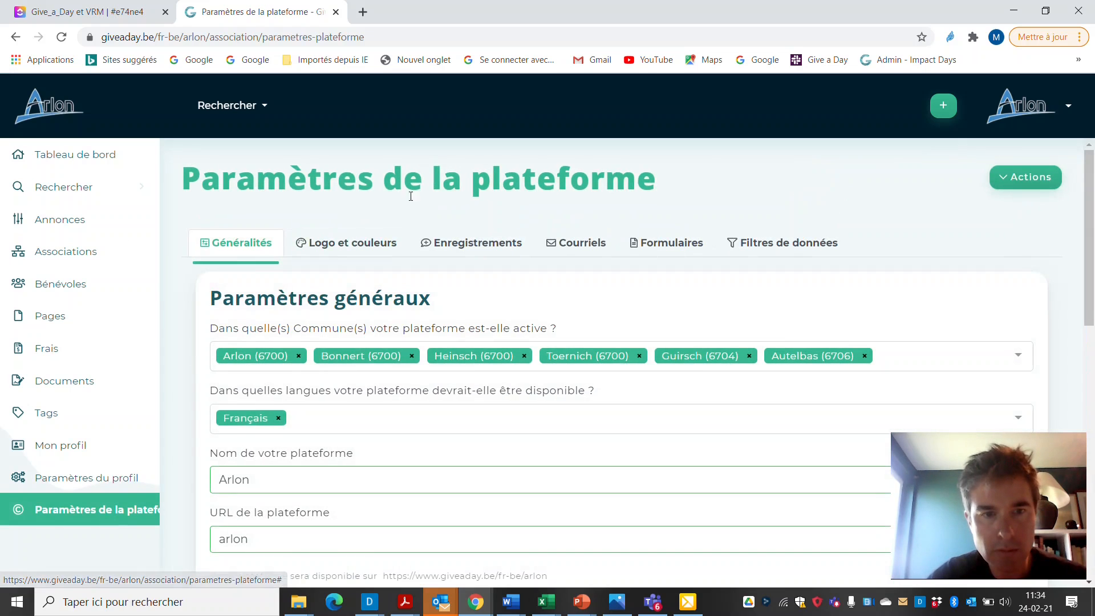
{"action": "left_click", "coordinate": [360, 249]}
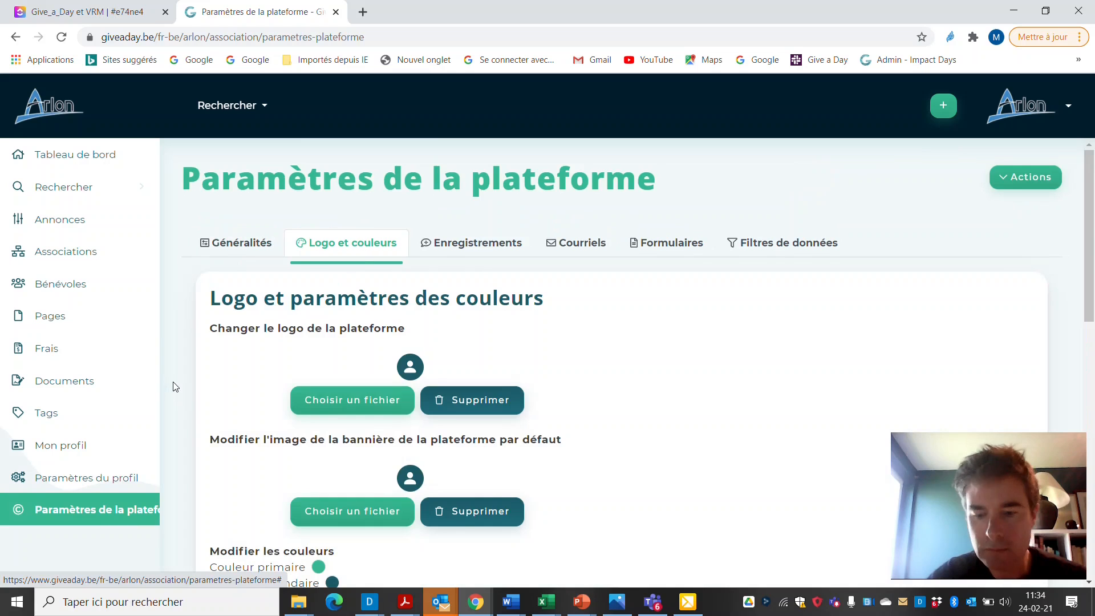
{"action": "scroll", "coordinate": [176, 387], "scroll_direction": "down", "scroll_amount": 1}
{"action": "scroll", "coordinate": [176, 387], "scroll_direction": "down", "scroll_amount": 1}
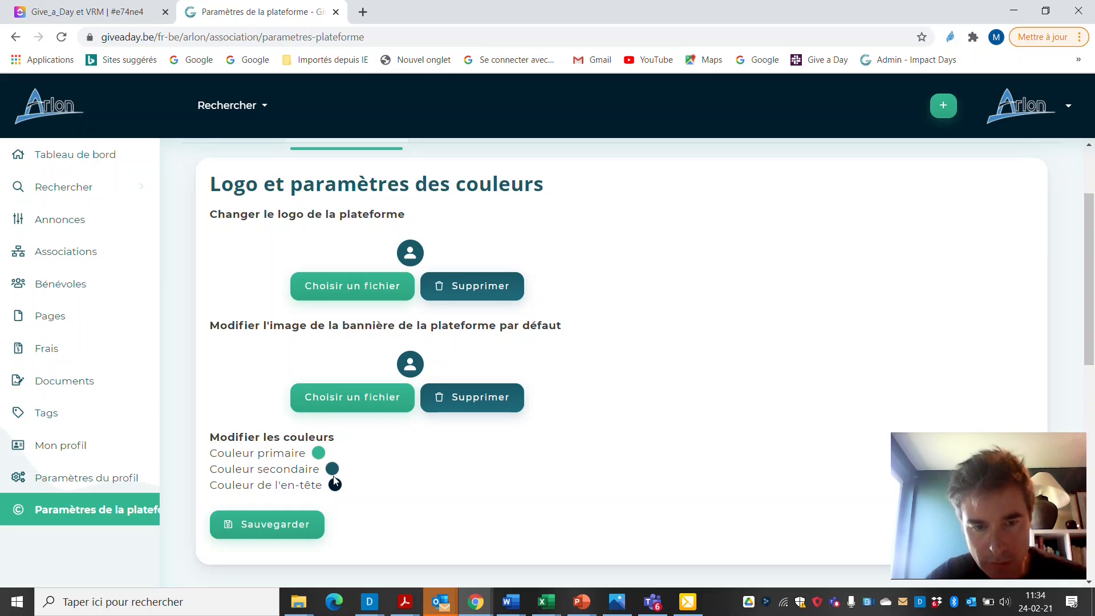
{"action": "left_click", "coordinate": [318, 453]}
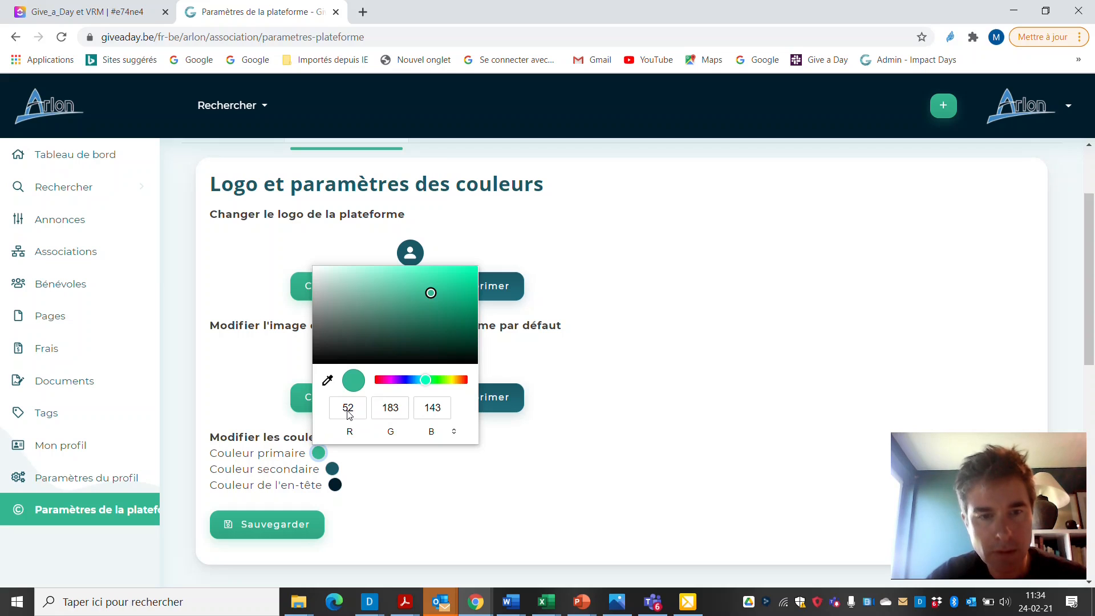
{"action": "left_click", "coordinate": [188, 387]}
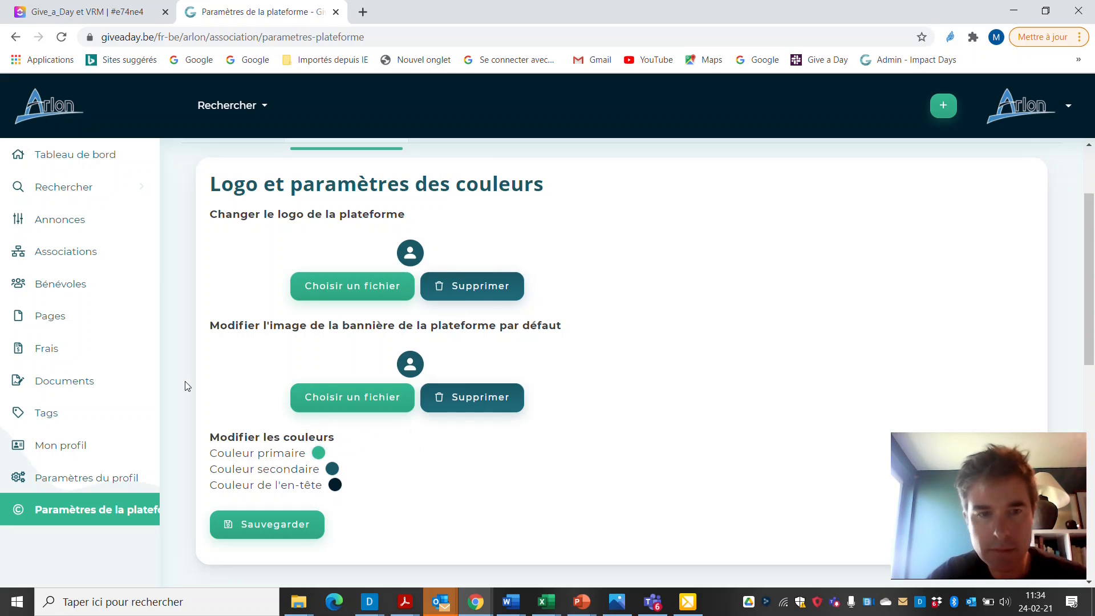
Step: Start a new registration field for the Bénévoles group with the field type Cases à cocher
{"action": "scroll", "coordinate": [188, 387], "scroll_direction": "up", "scroll_amount": 2}
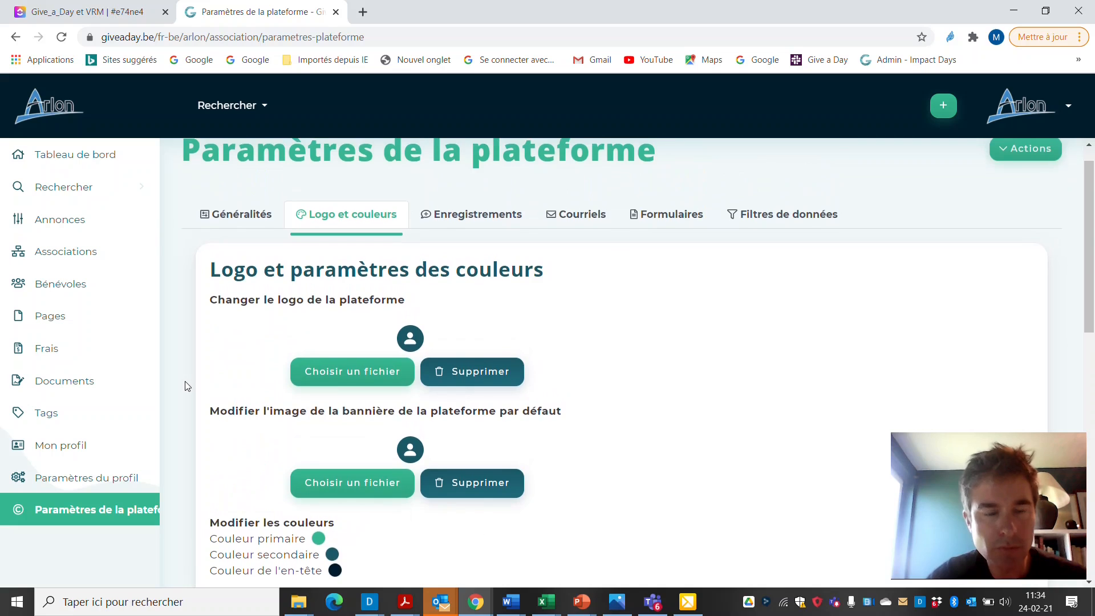
{"action": "left_click", "coordinate": [504, 213]}
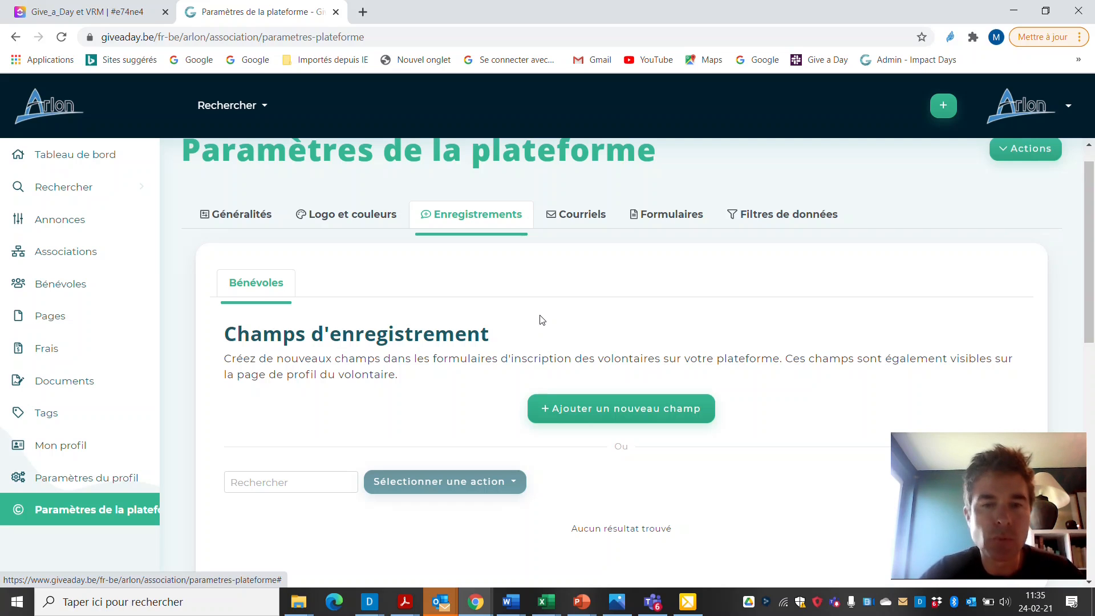
{"action": "left_click", "coordinate": [593, 409]}
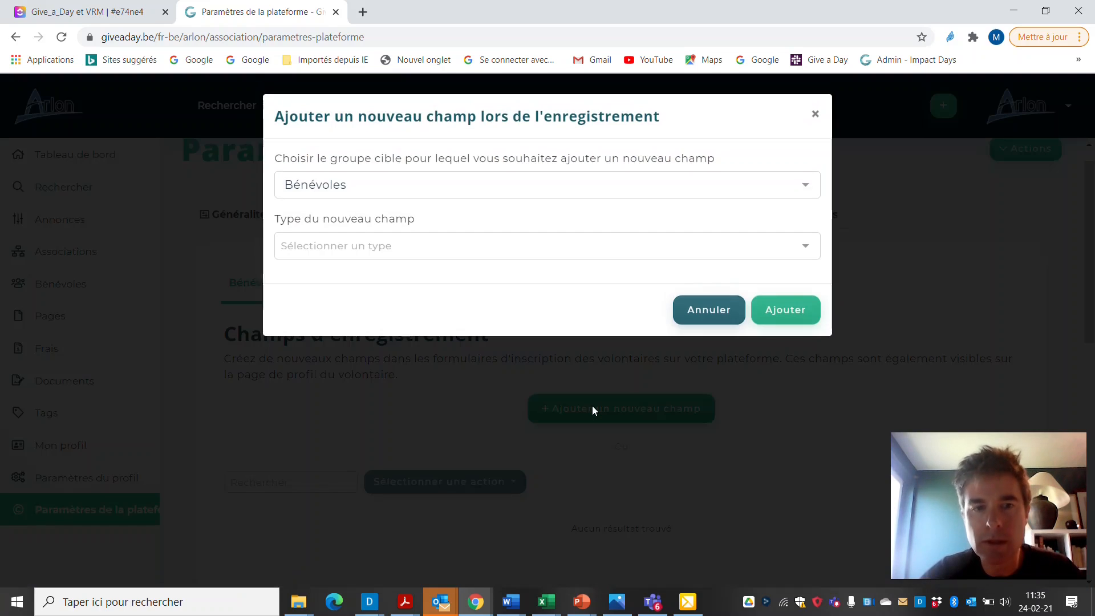
{"action": "left_click", "coordinate": [805, 246]}
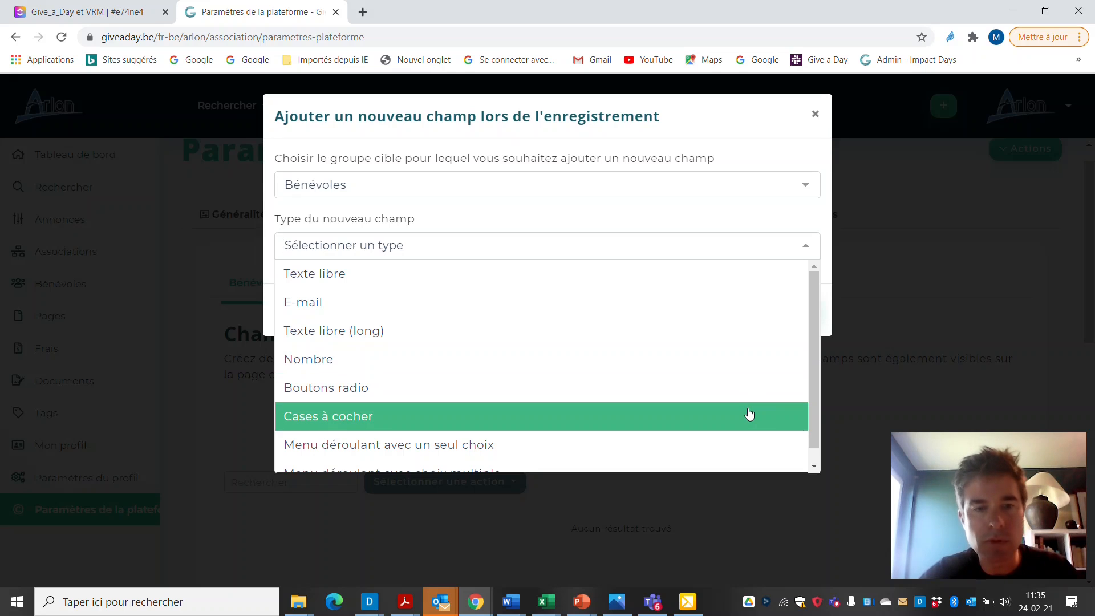
{"action": "left_click_drag", "start_coordinate": [813, 358], "coordinate": [813, 383]}
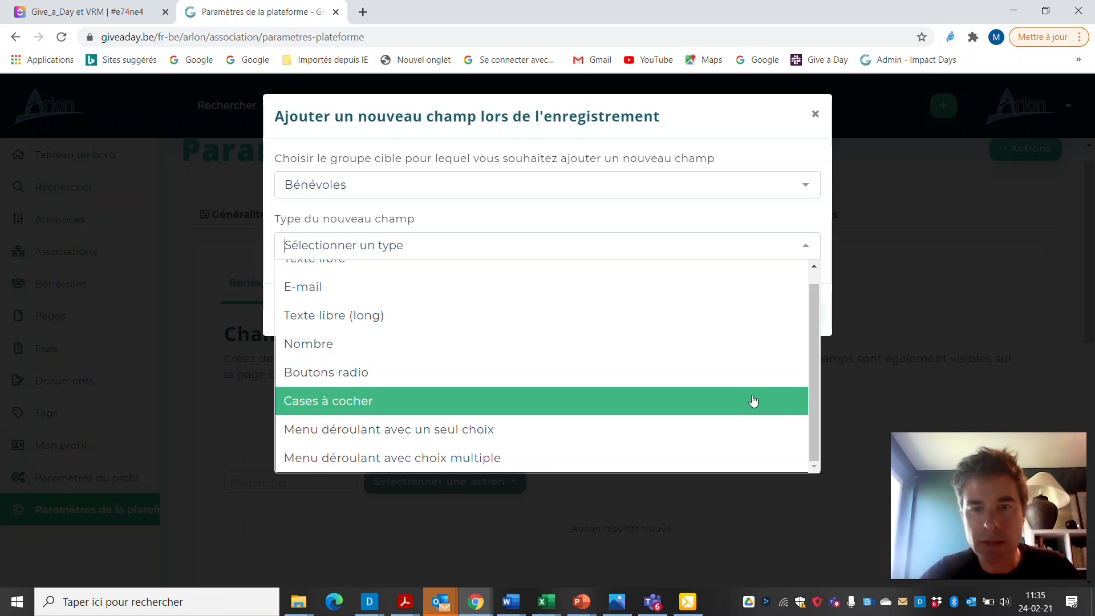
{"action": "left_click", "coordinate": [752, 401]}
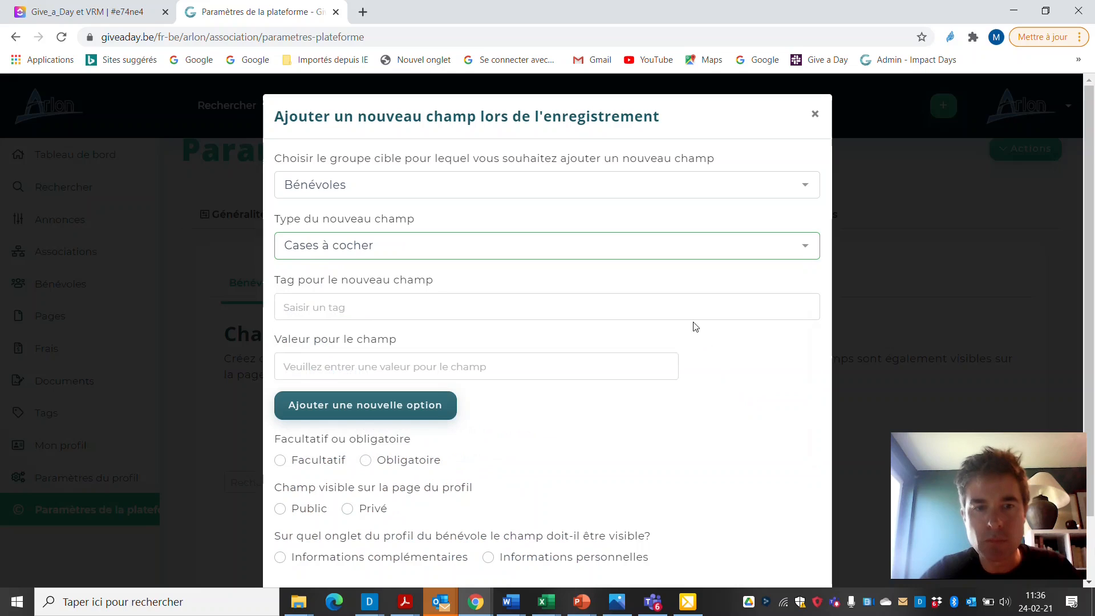
Step: Enter "Lien avec la Commune" as the tag of the new field
{"action": "left_click", "coordinate": [697, 300]}
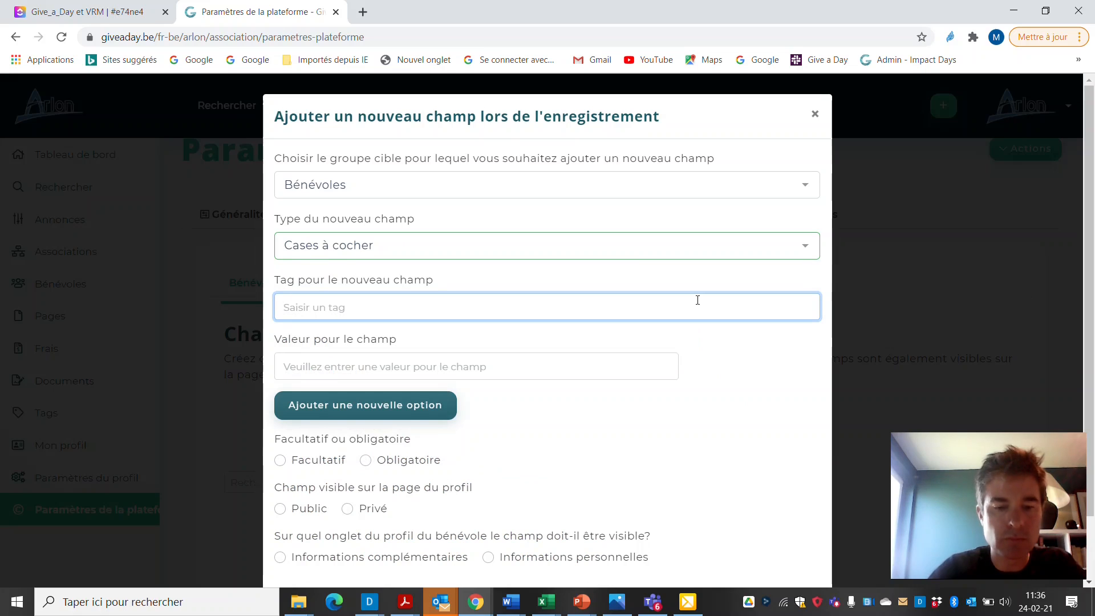
{"action": "type", "text": "L"}
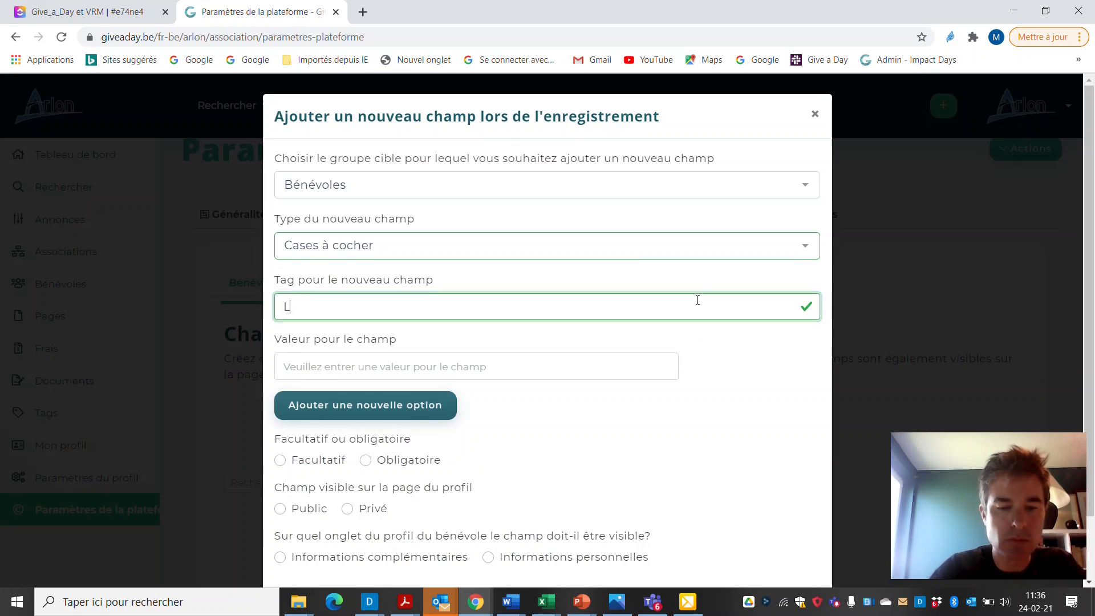
{"action": "type", "text": "ien av"}
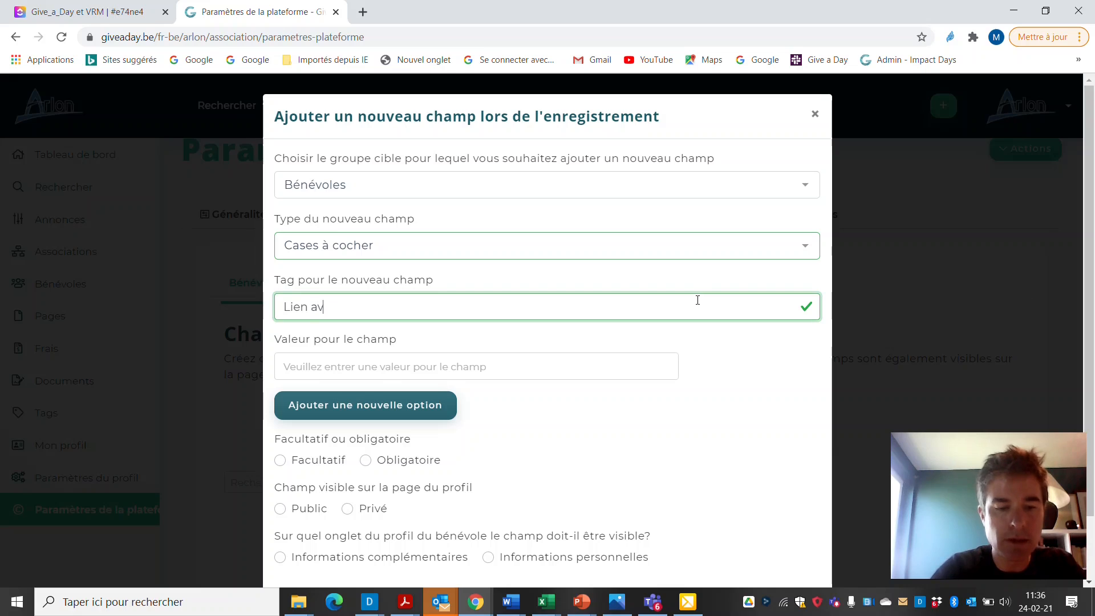
{"action": "type", "text": "ec la Comm"}
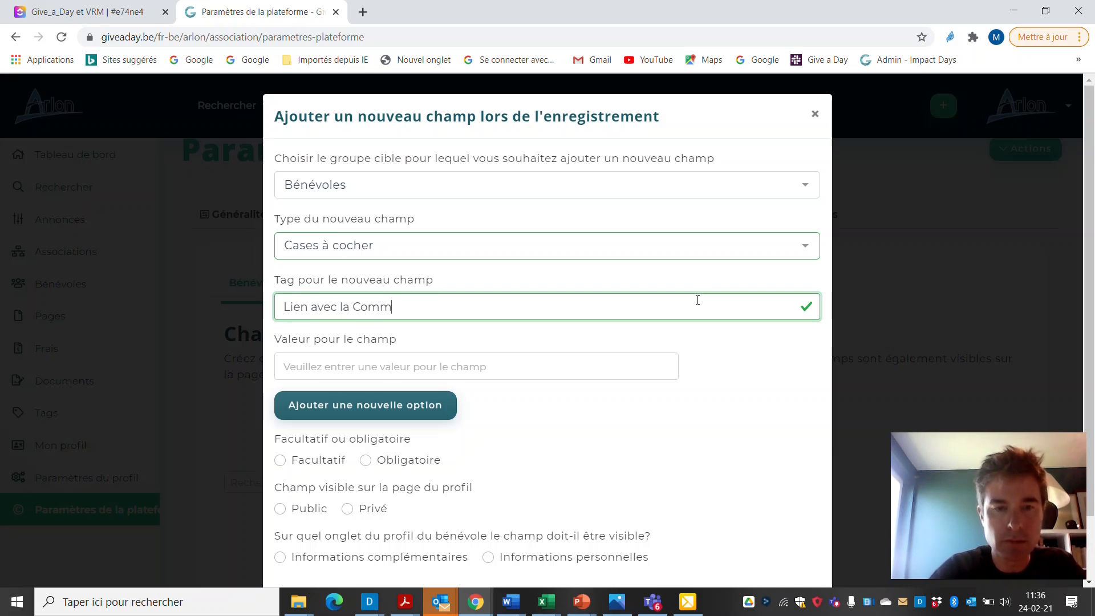
{"action": "type", "text": "une"}
Step: Give the new field three checkbox values: "Domicile", "de résidence" and "Autre"
{"action": "left_click", "coordinate": [637, 373]}
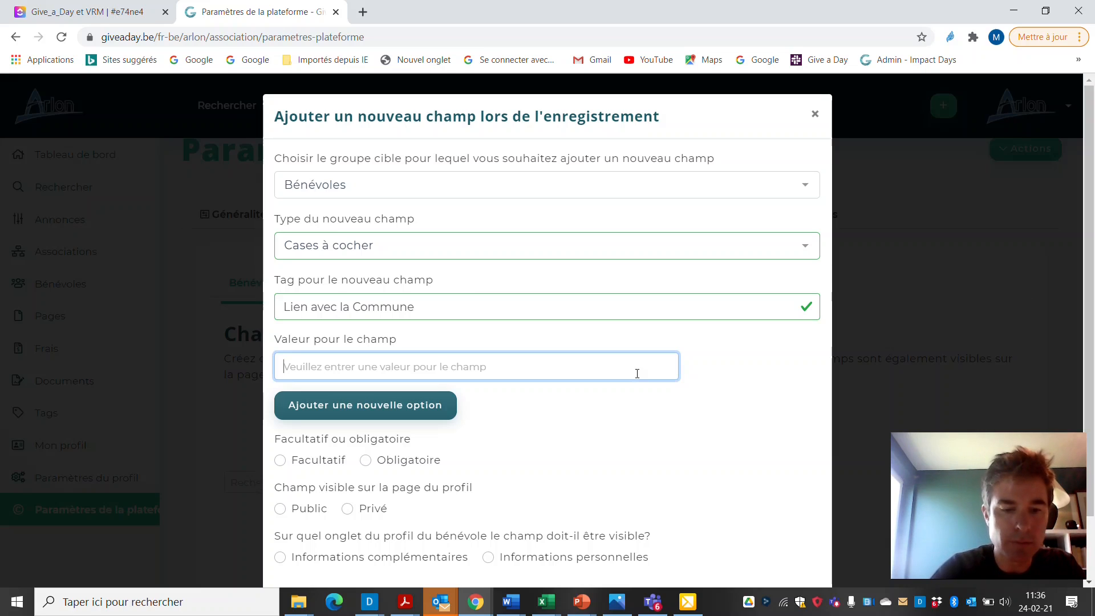
{"action": "type", "text": "Domicile"}
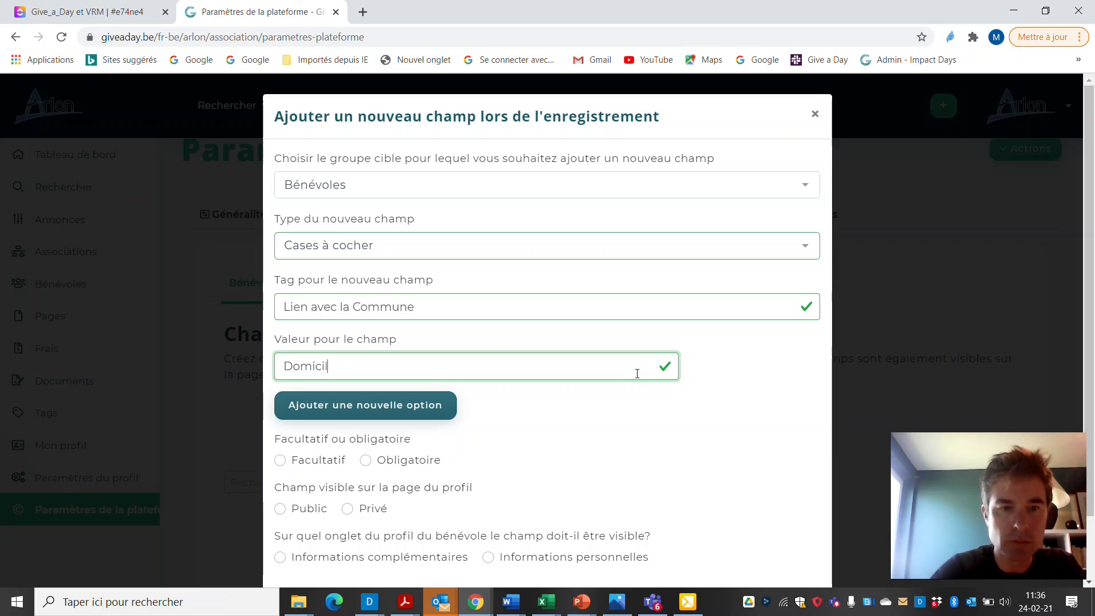
{"action": "left_click", "coordinate": [437, 411]}
{"action": "left_click", "coordinate": [428, 423]}
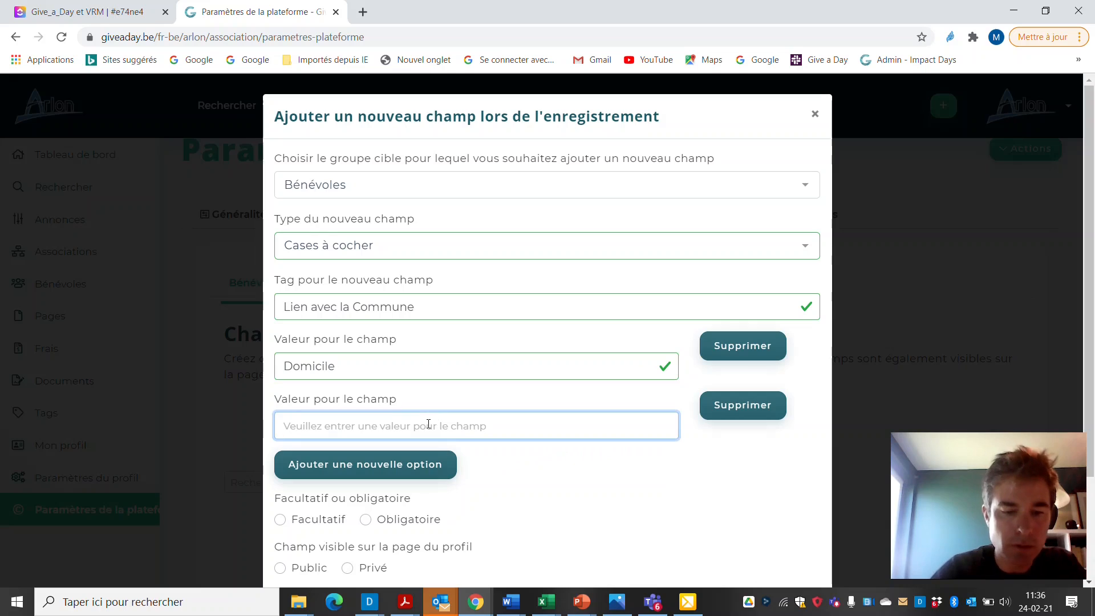
{"action": "type", "text": "de rs"}
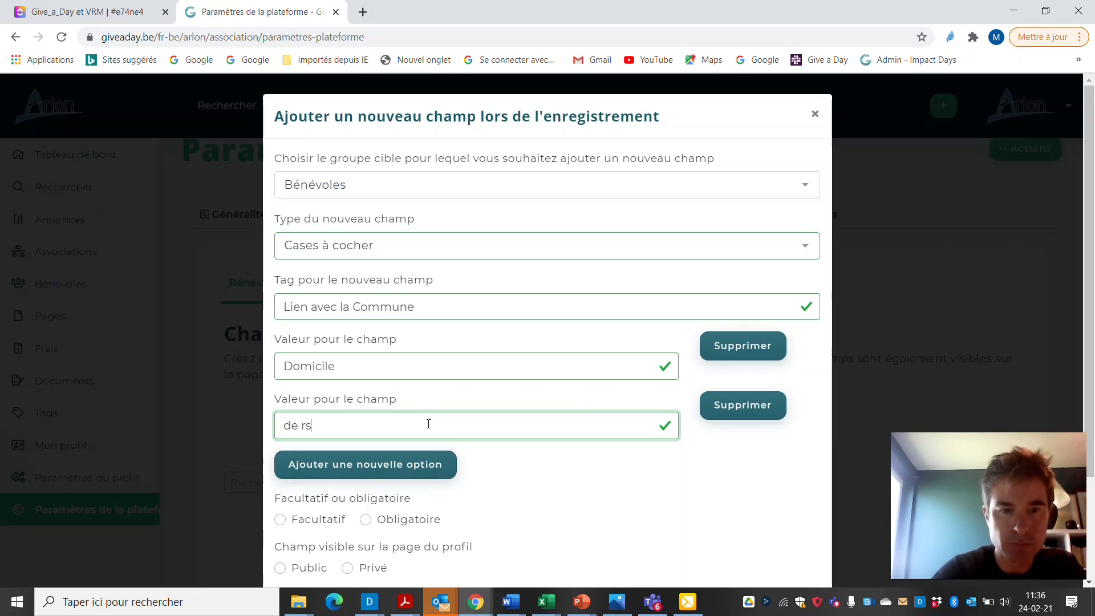
{"action": "key", "text": "BackSpace"}
{"action": "type", "text": "ésidence"}
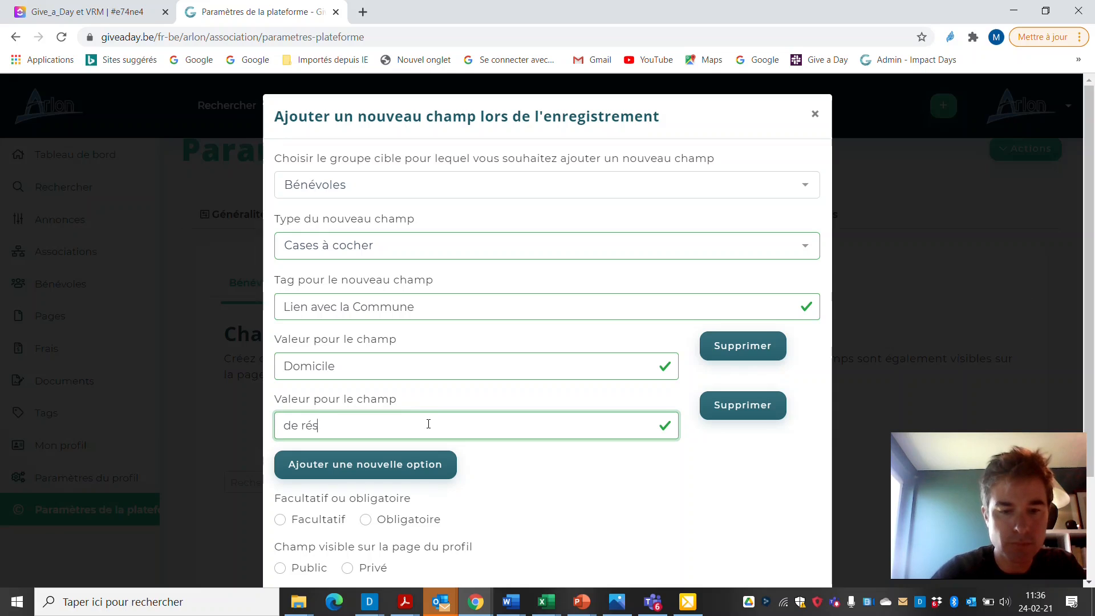
{"action": "left_click", "coordinate": [391, 464]}
{"action": "left_click", "coordinate": [389, 484]}
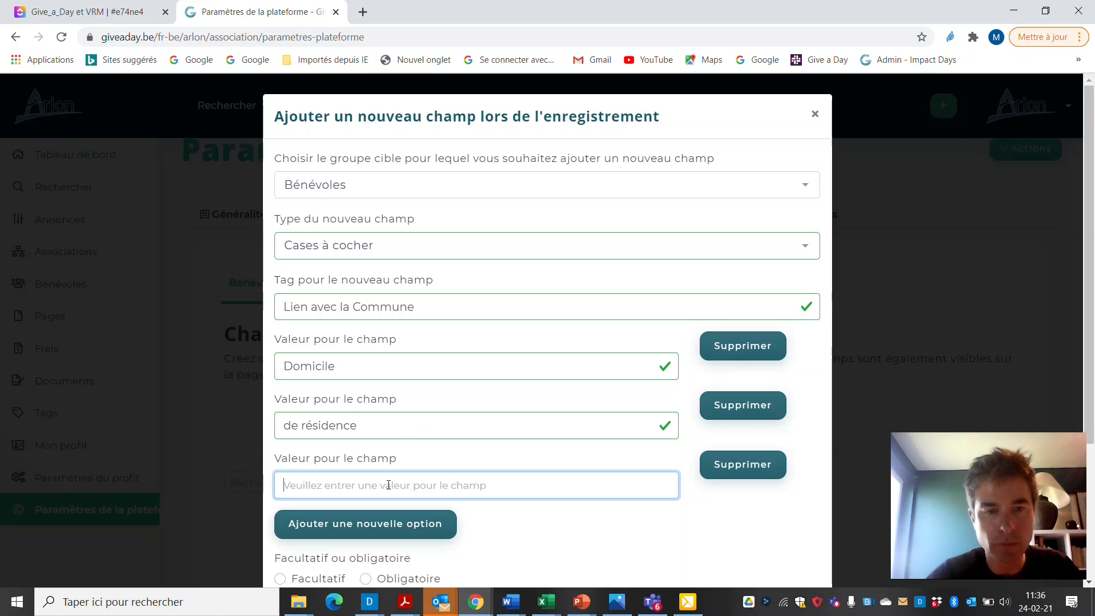
{"action": "type", "text": "Autre"}
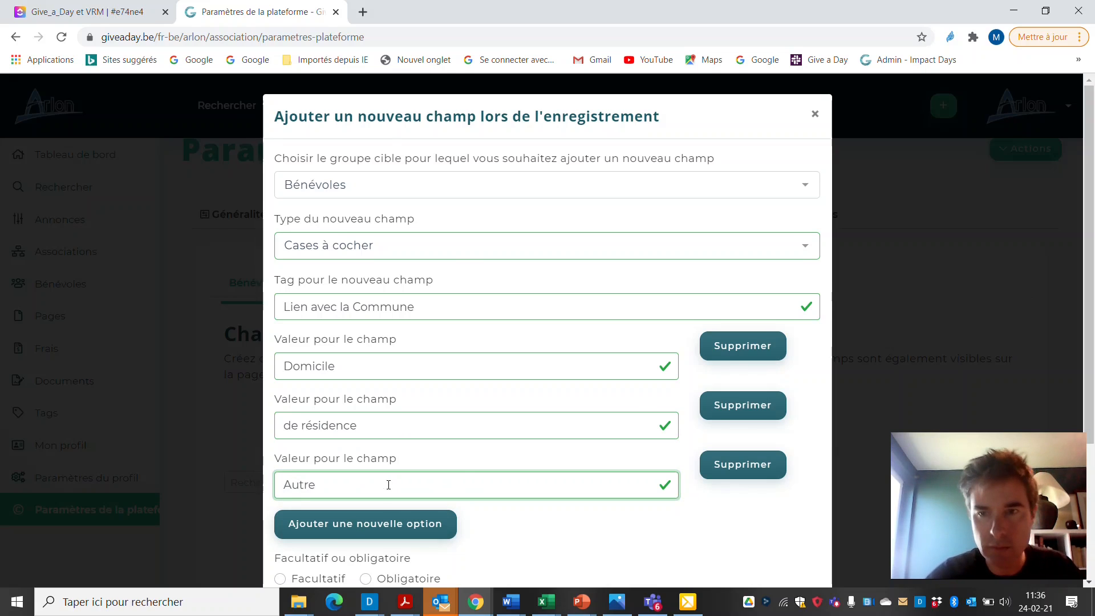
{"action": "scroll", "coordinate": [1091, 164], "scroll_direction": "down", "scroll_amount": 2}
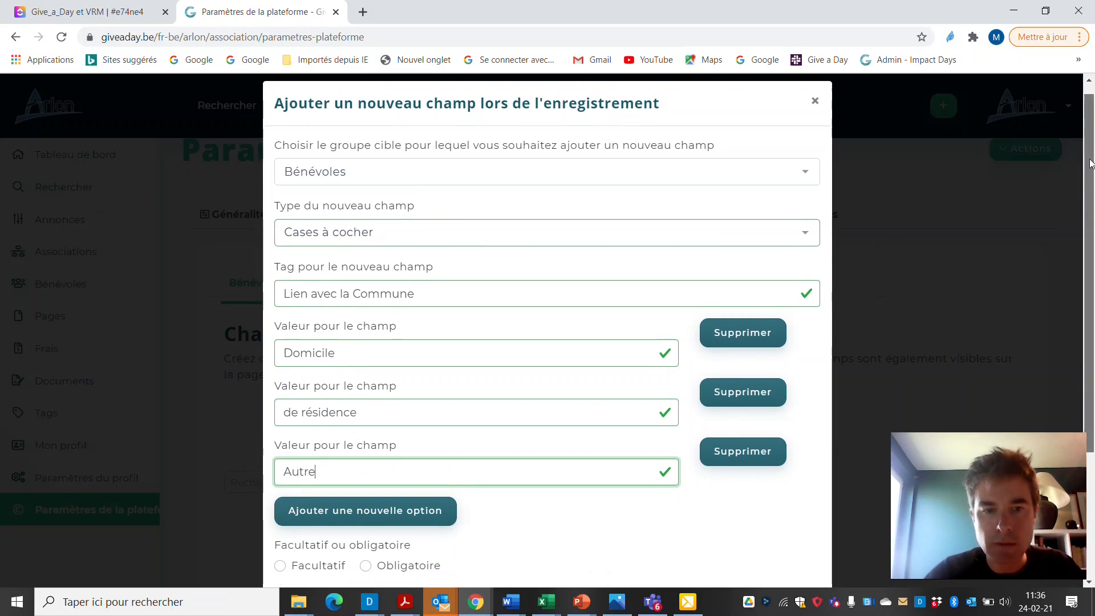
{"action": "scroll", "coordinate": [1090, 163], "scroll_direction": "down", "scroll_amount": 2}
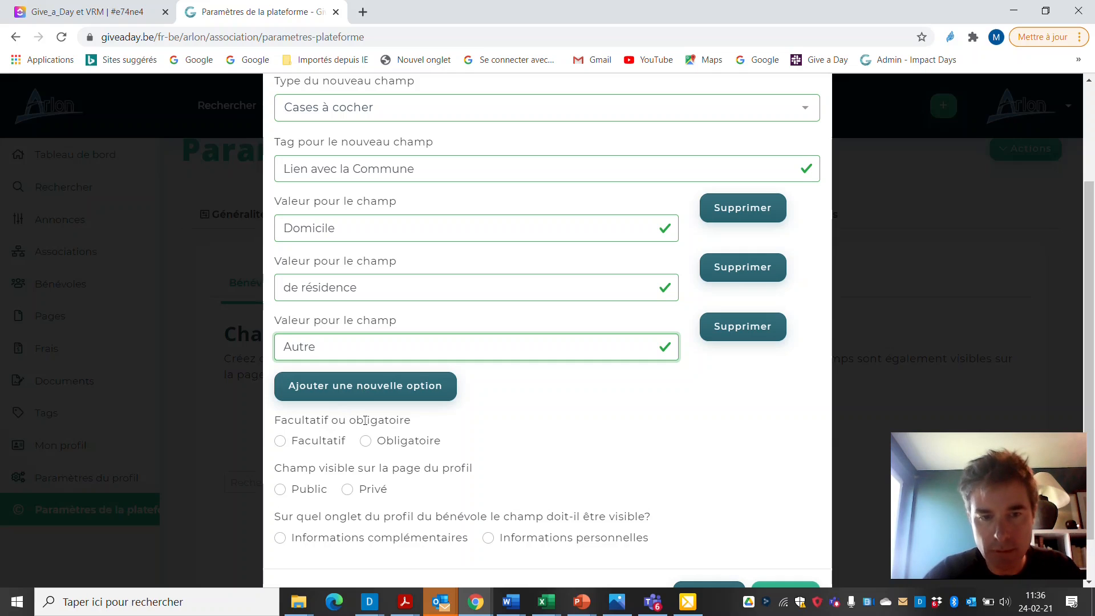
Step: Set the new registration field to Facultatif and its visibility on the profile page to Privé
{"action": "left_click", "coordinate": [320, 443]}
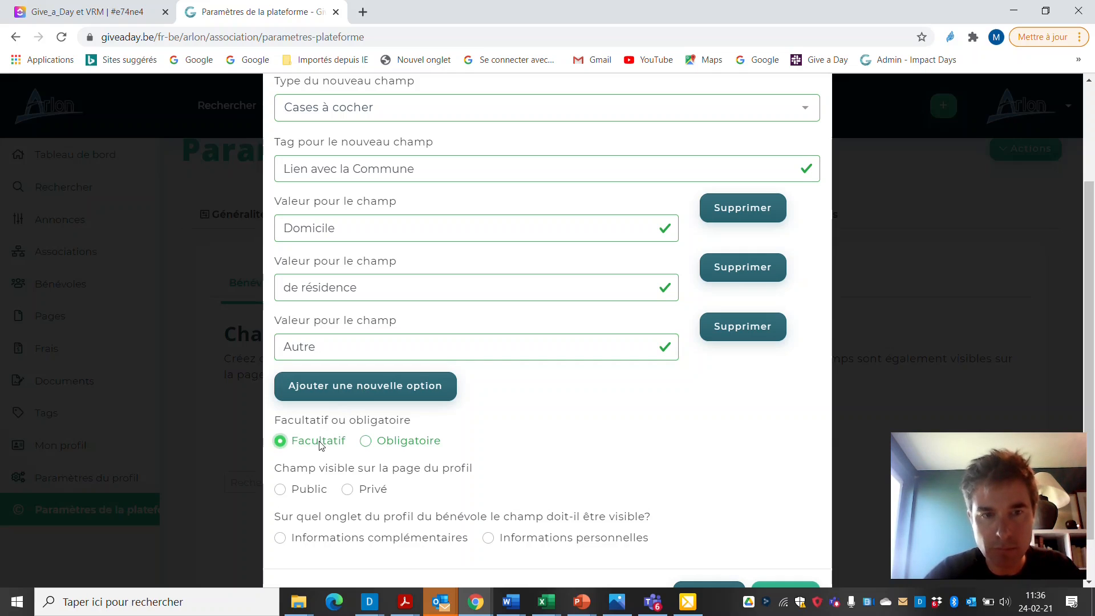
{"action": "left_click", "coordinate": [385, 447]}
{"action": "left_click", "coordinate": [302, 444]}
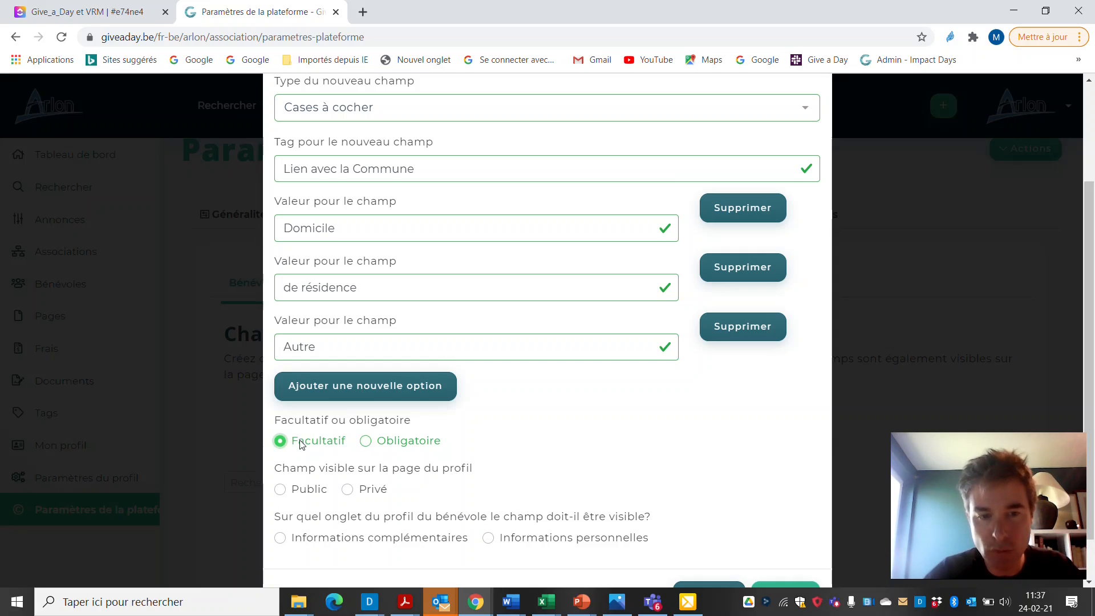
{"action": "left_click", "coordinate": [314, 492]}
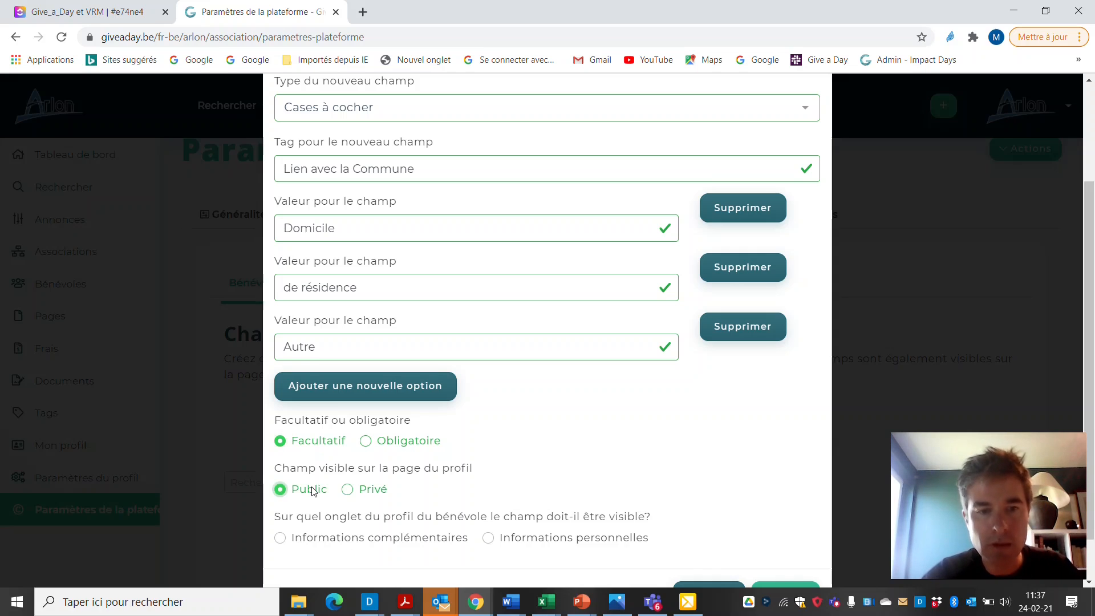
{"action": "left_click", "coordinate": [348, 490]}
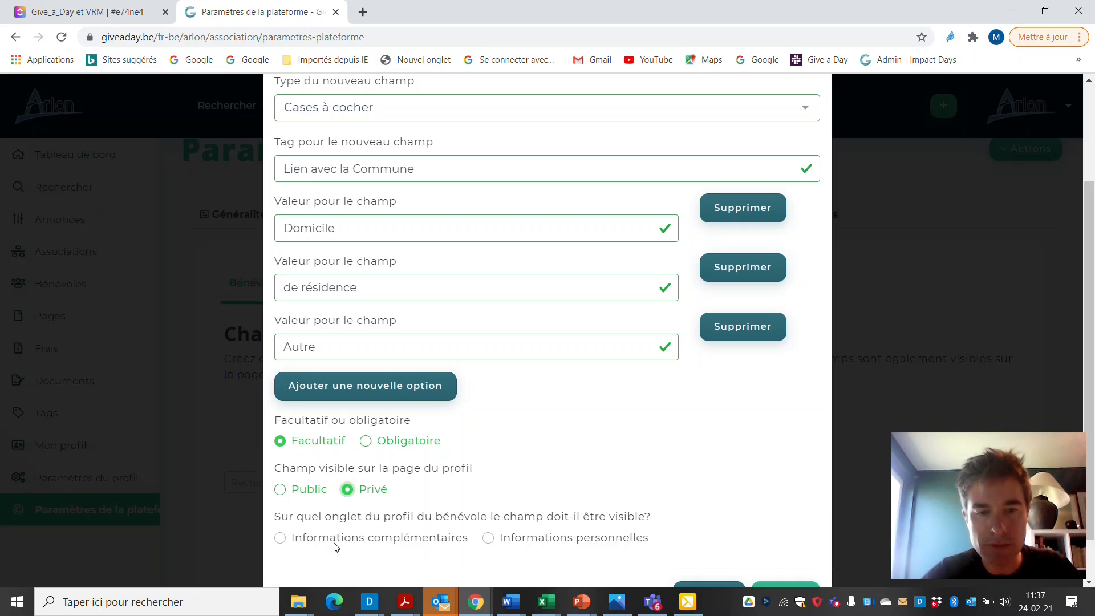
Step: Assign the new field to the Informations personnelles section of the volunteer's profile and add it to the registration fields
{"action": "left_click", "coordinate": [335, 545]}
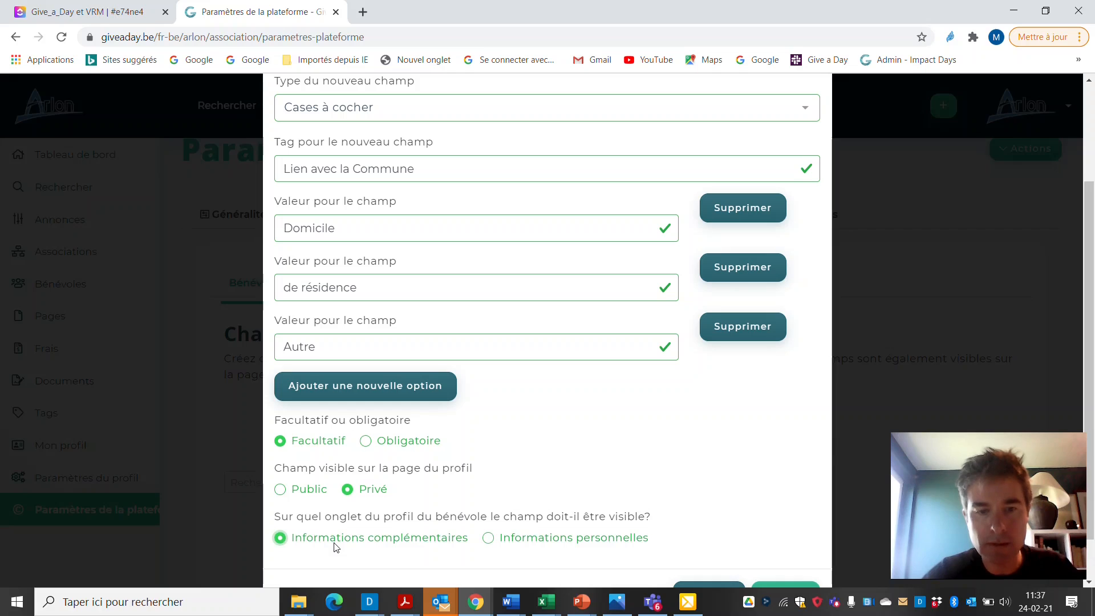
{"action": "left_click", "coordinate": [491, 540]}
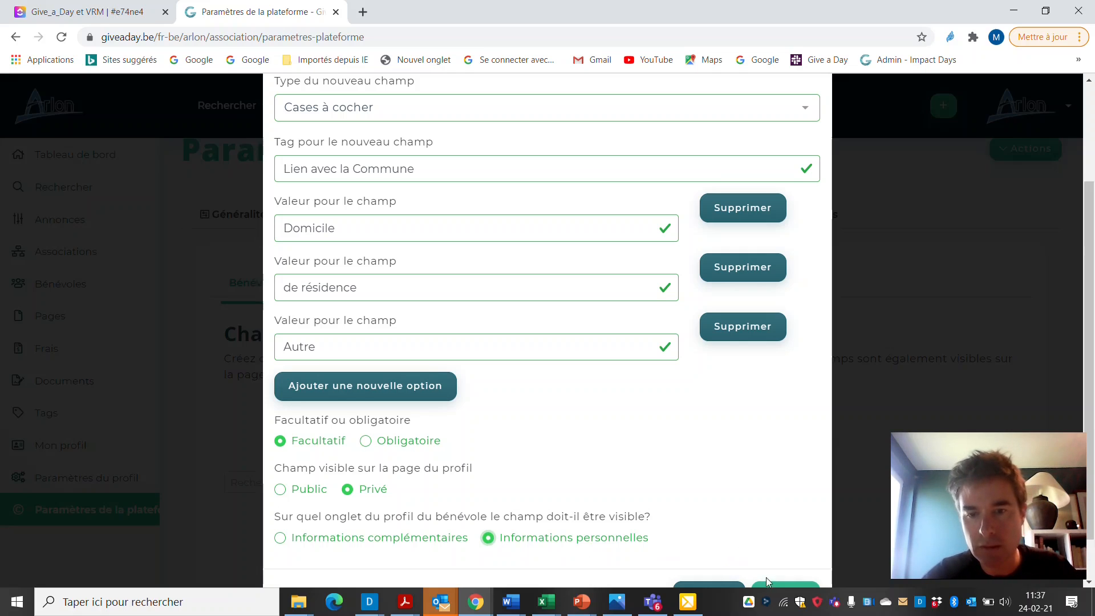
{"action": "scroll", "coordinate": [766, 577], "scroll_direction": "down", "scroll_amount": 1}
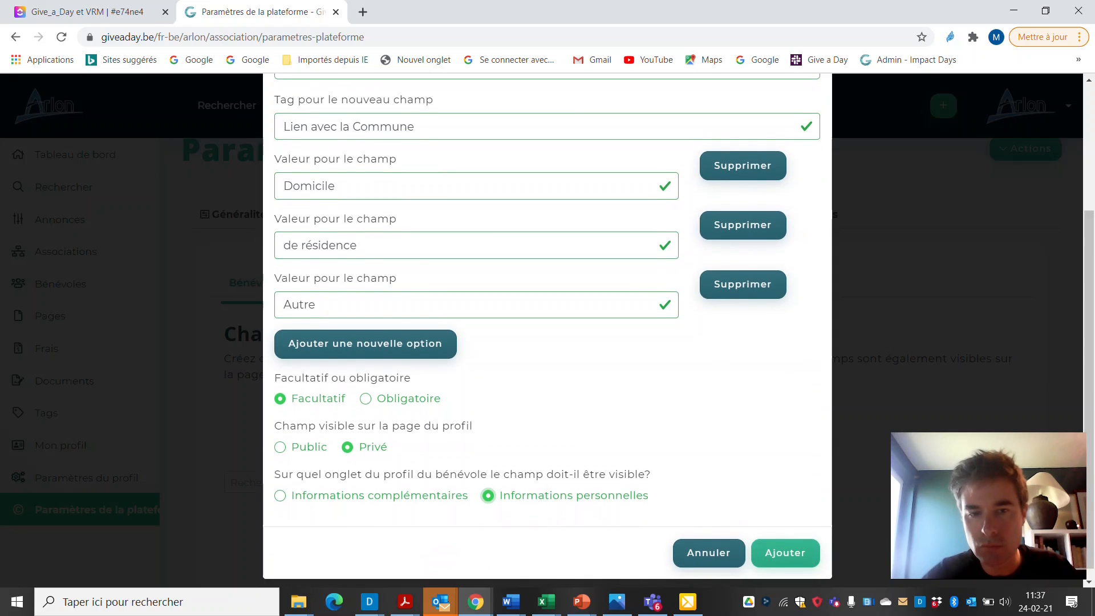
{"action": "left_click", "coordinate": [799, 556]}
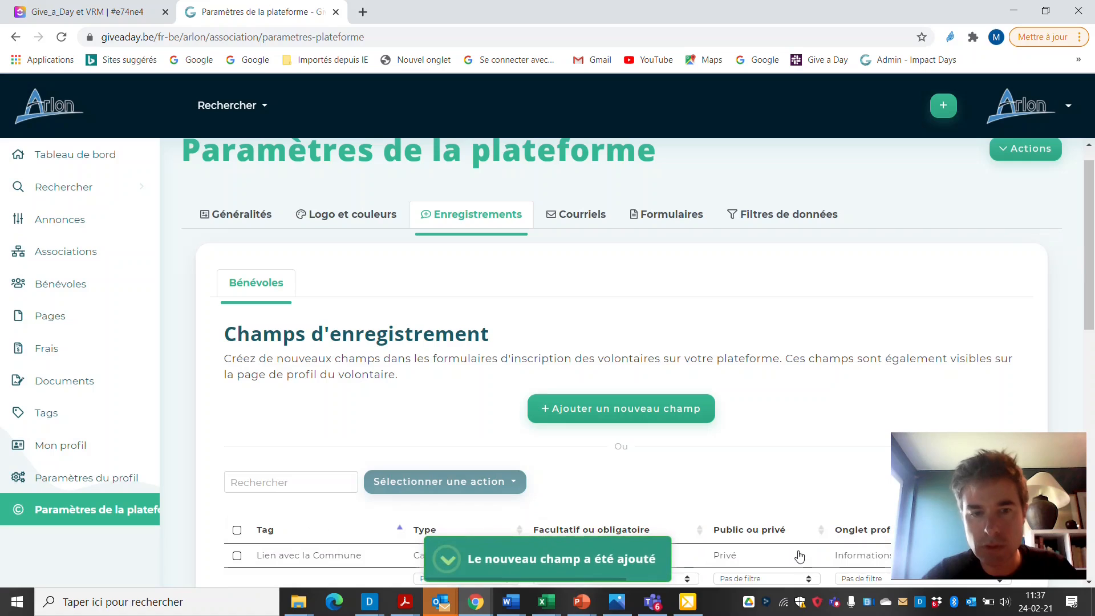
{"action": "scroll", "coordinate": [1092, 249], "scroll_direction": "down", "scroll_amount": 1}
{"action": "scroll", "coordinate": [1092, 249], "scroll_direction": "down", "scroll_amount": 2}
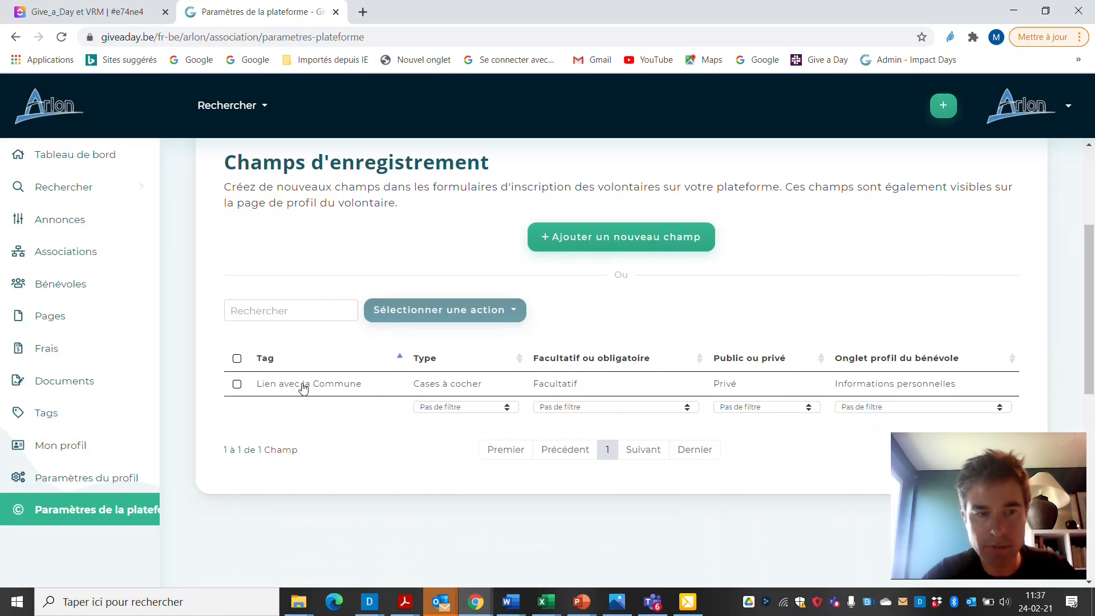
Step: Switch to the Plan de Cohésion Sociale de Gouvy account and log out of the platform
{"action": "left_click", "coordinate": [1019, 105]}
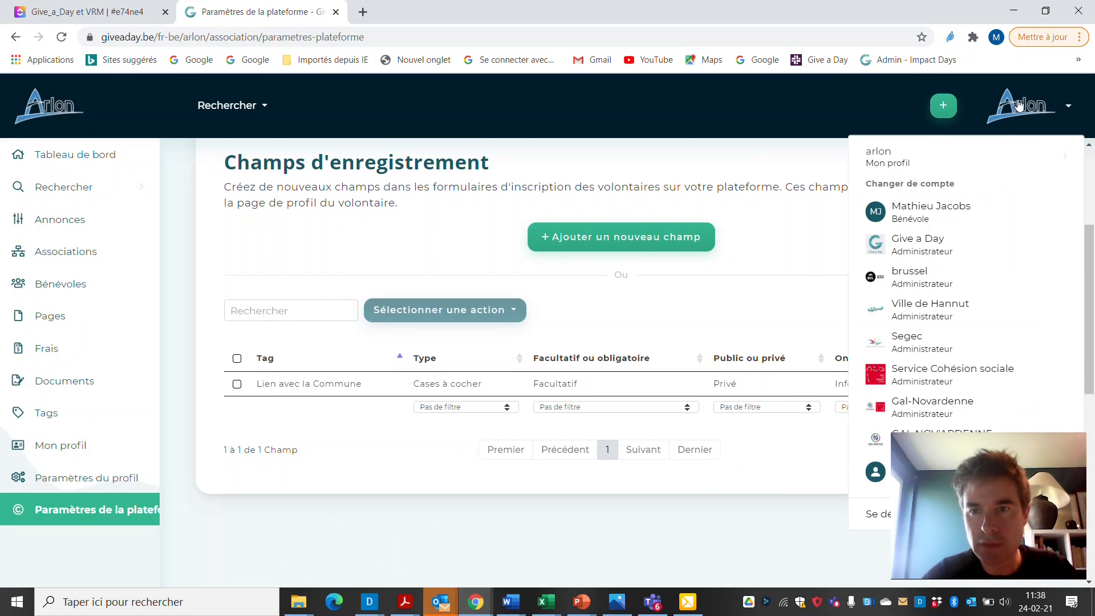
{"action": "left_click", "coordinate": [881, 482]}
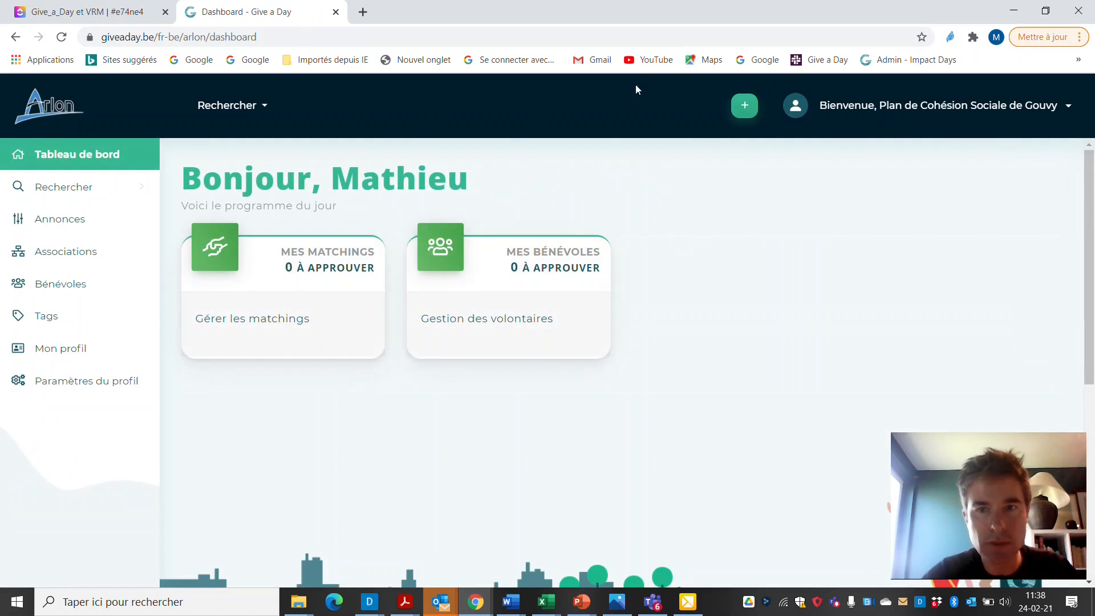
{"action": "left_click", "coordinate": [831, 108]}
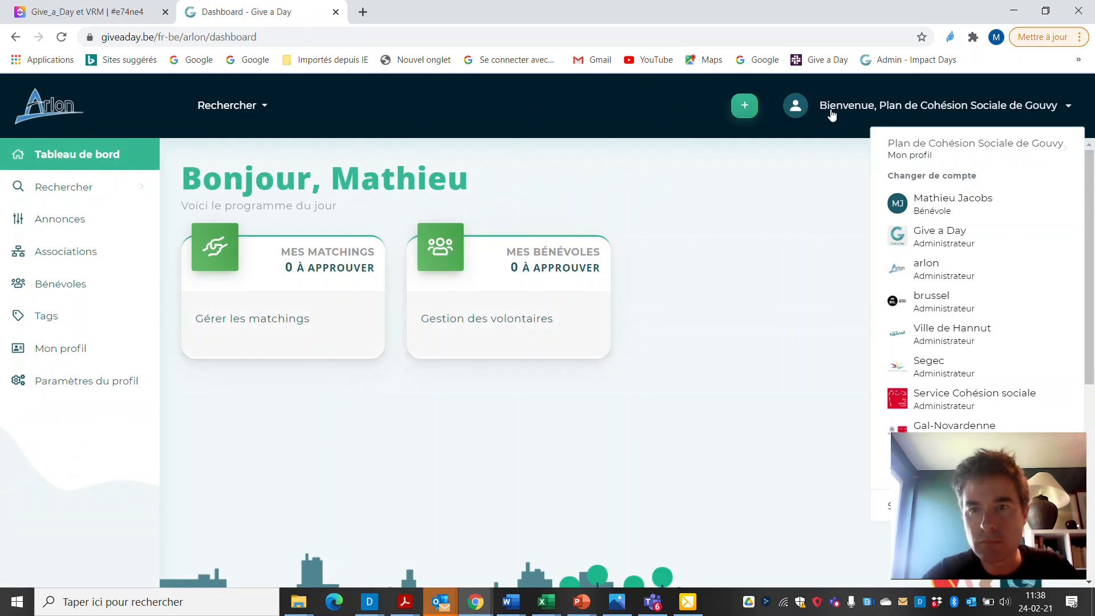
{"action": "scroll", "coordinate": [1070, 283], "scroll_direction": "down", "scroll_amount": 2}
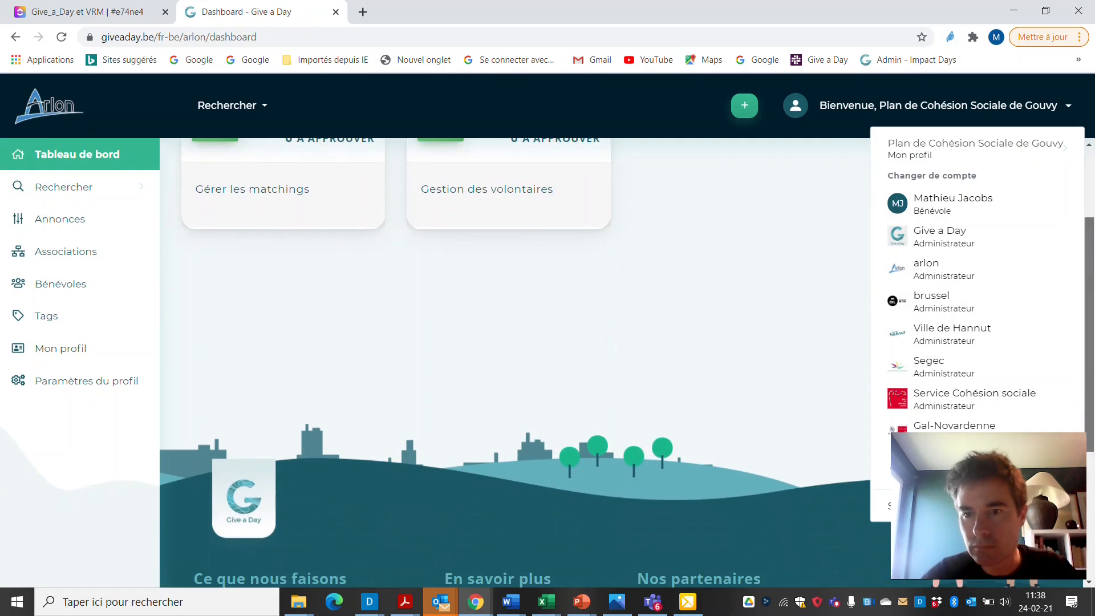
{"action": "left_click_drag", "start_coordinate": [970, 455], "coordinate": [88, 455]}
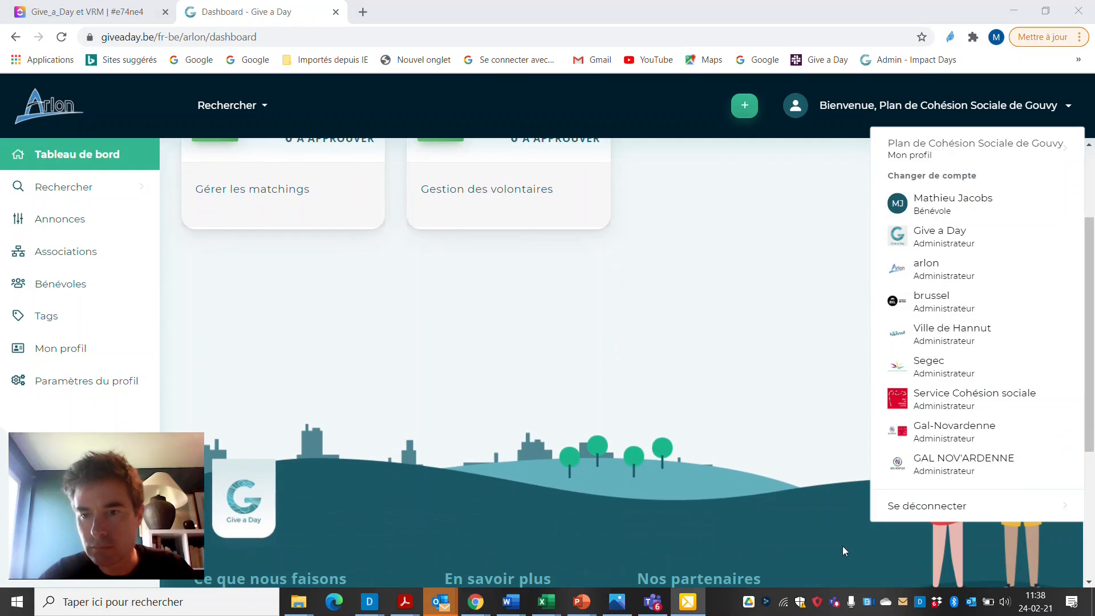
{"action": "left_click", "coordinate": [893, 506]}
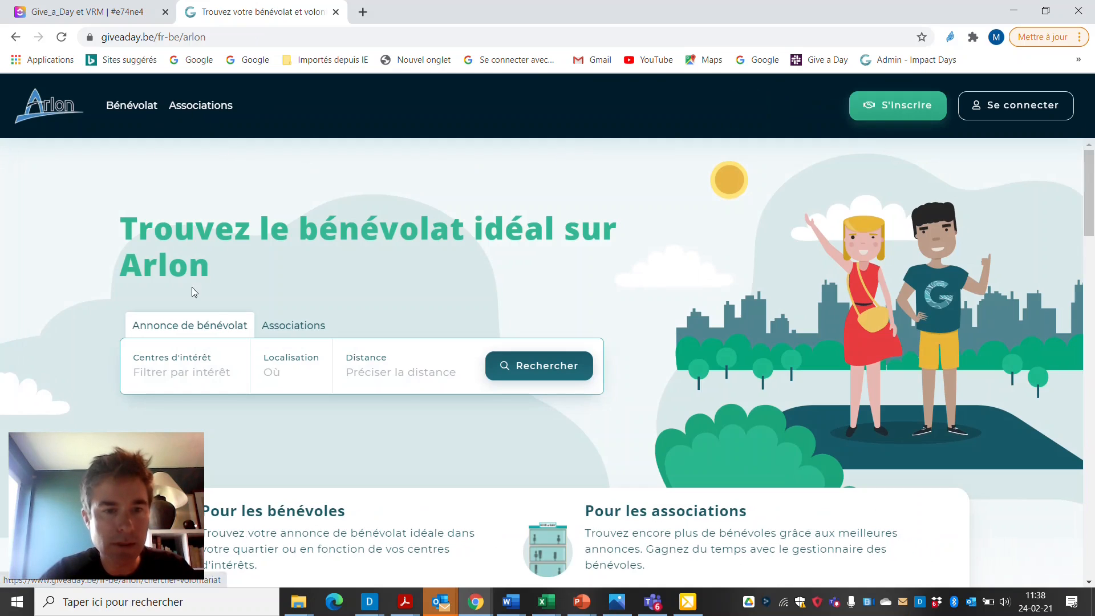
Step: Open the volunteer sign-up form and examine its Information complémentaire section
{"action": "left_click", "coordinate": [859, 98]}
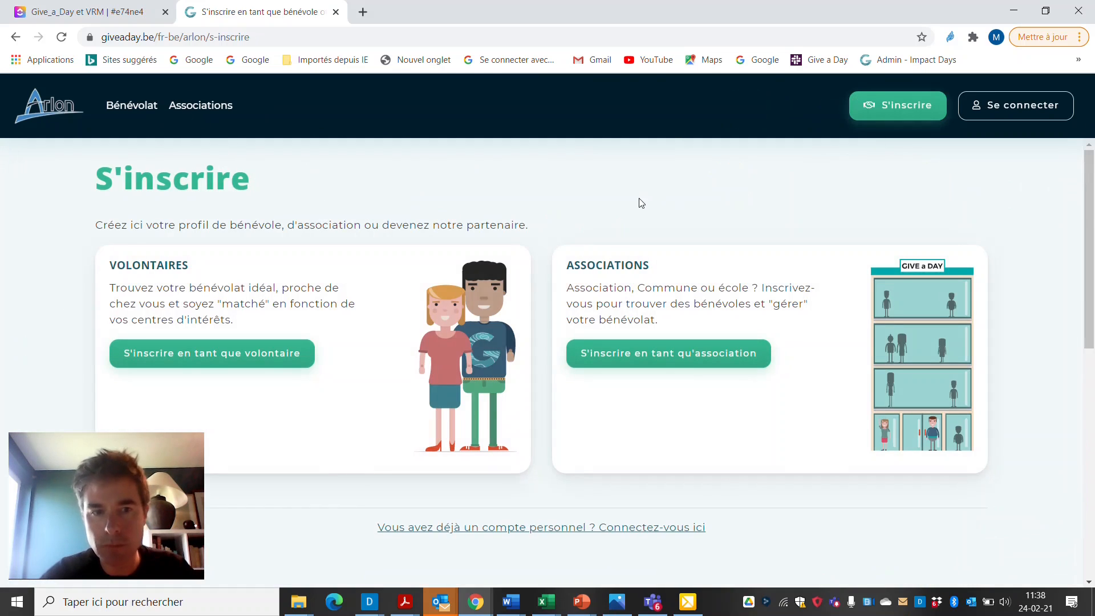
{"action": "left_click", "coordinate": [260, 358]}
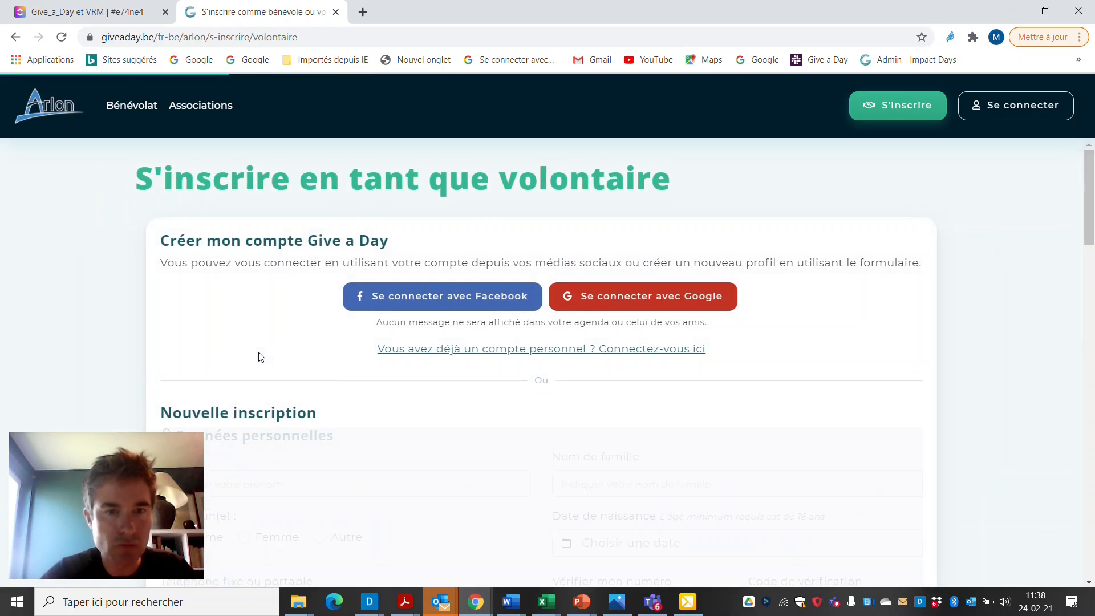
{"action": "left_click_drag", "start_coordinate": [1087, 195], "coordinate": [1089, 422]}
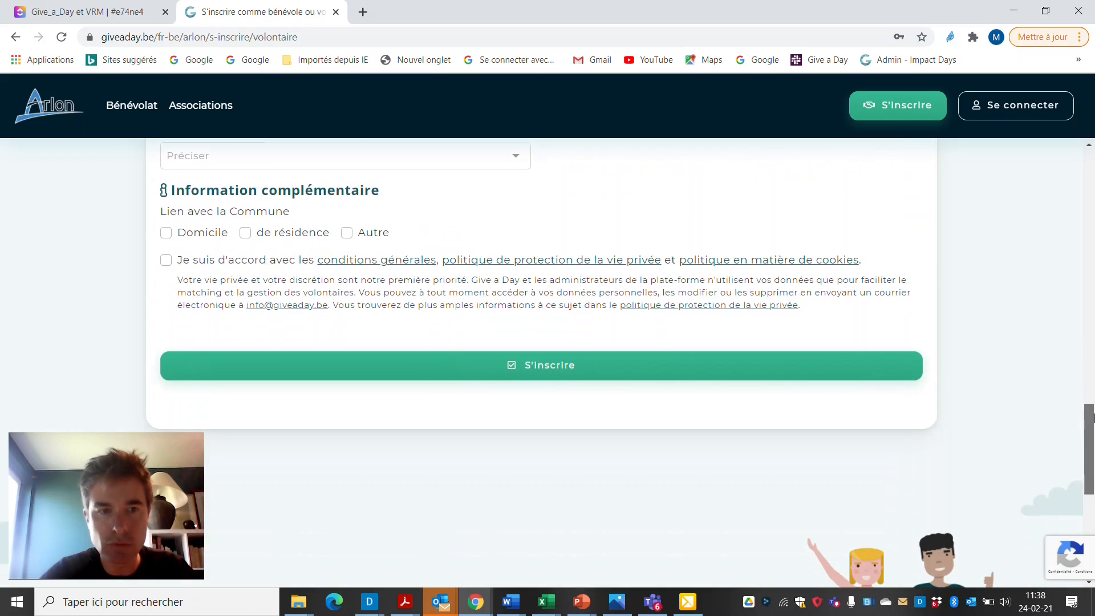
Step: Try out the Domicile, de résidence and Autre checkboxes under Lien avec la Commune, leaving only Domicile ticked
{"action": "left_click", "coordinate": [166, 233]}
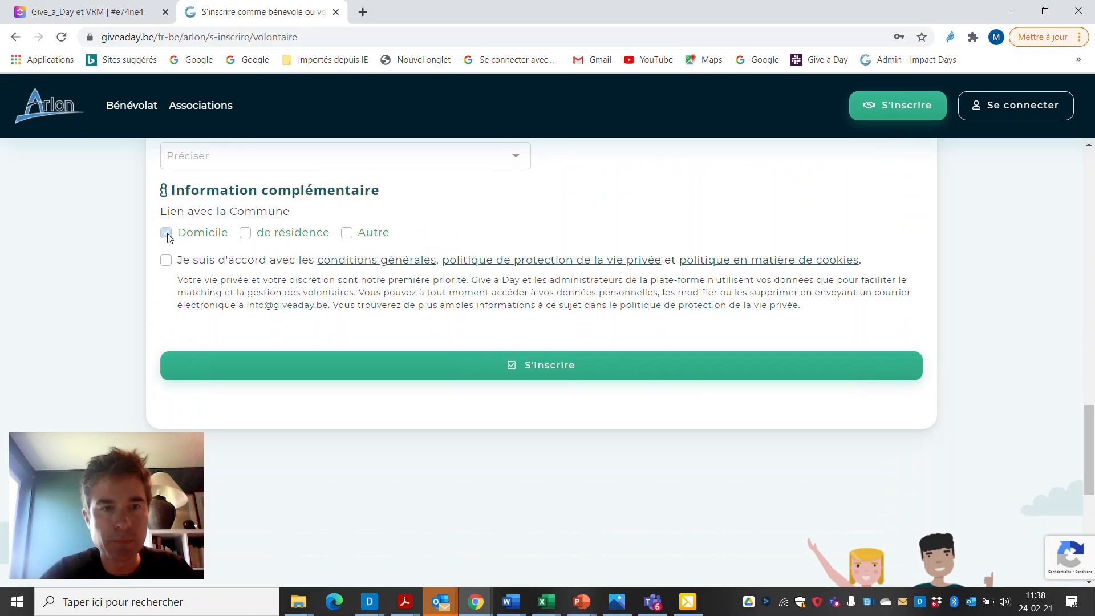
{"action": "left_click", "coordinate": [245, 234]}
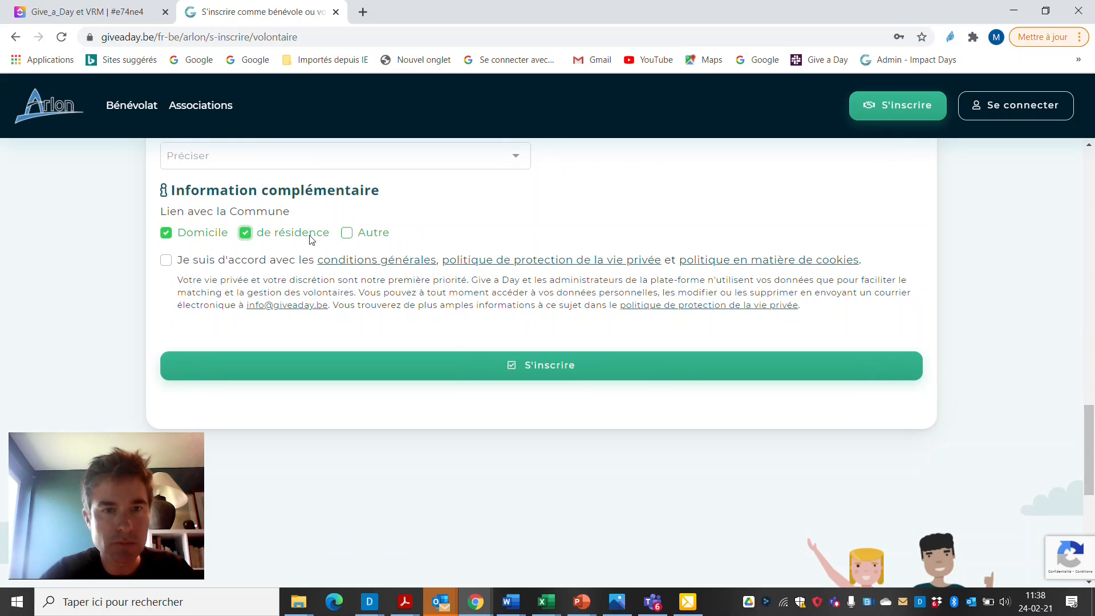
{"action": "left_click", "coordinate": [346, 234]}
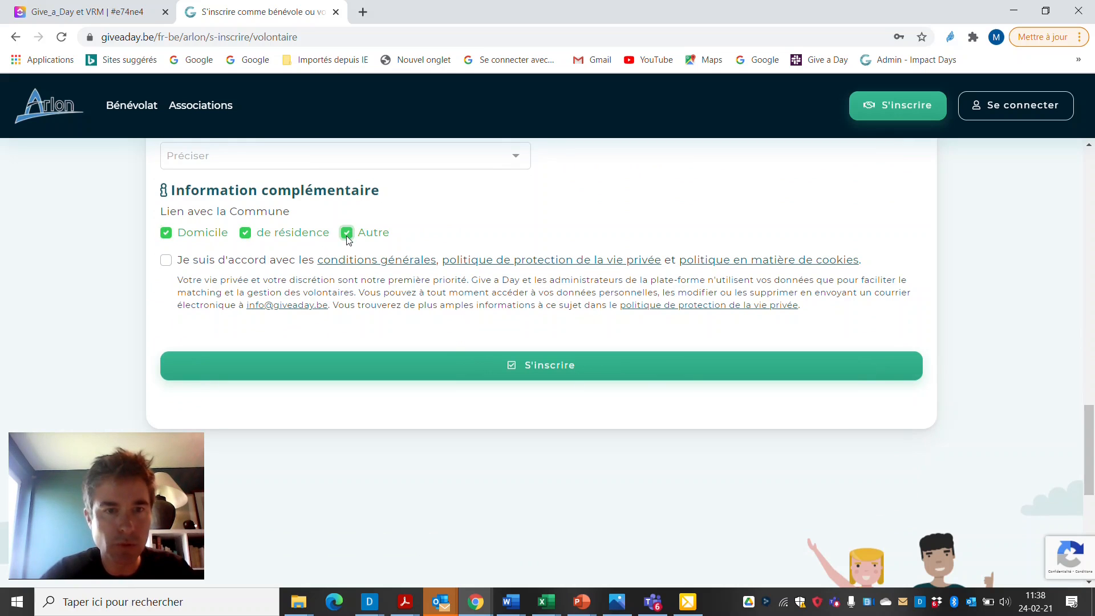
{"action": "left_click", "coordinate": [245, 234]}
{"action": "left_click", "coordinate": [347, 234]}
{"action": "left_click", "coordinate": [168, 235]}
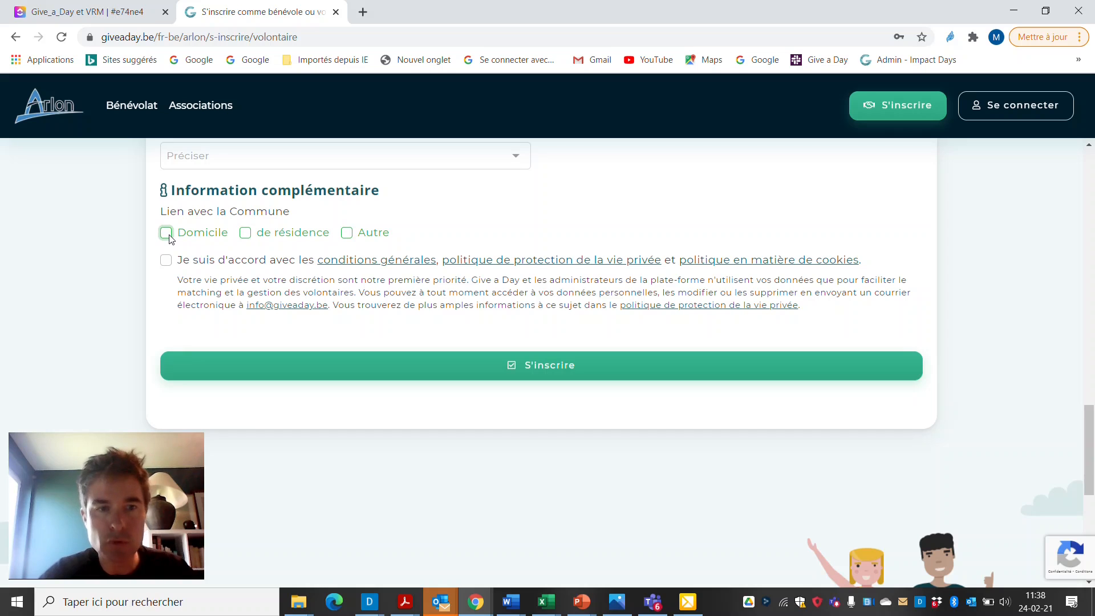
{"action": "left_click", "coordinate": [167, 233]}
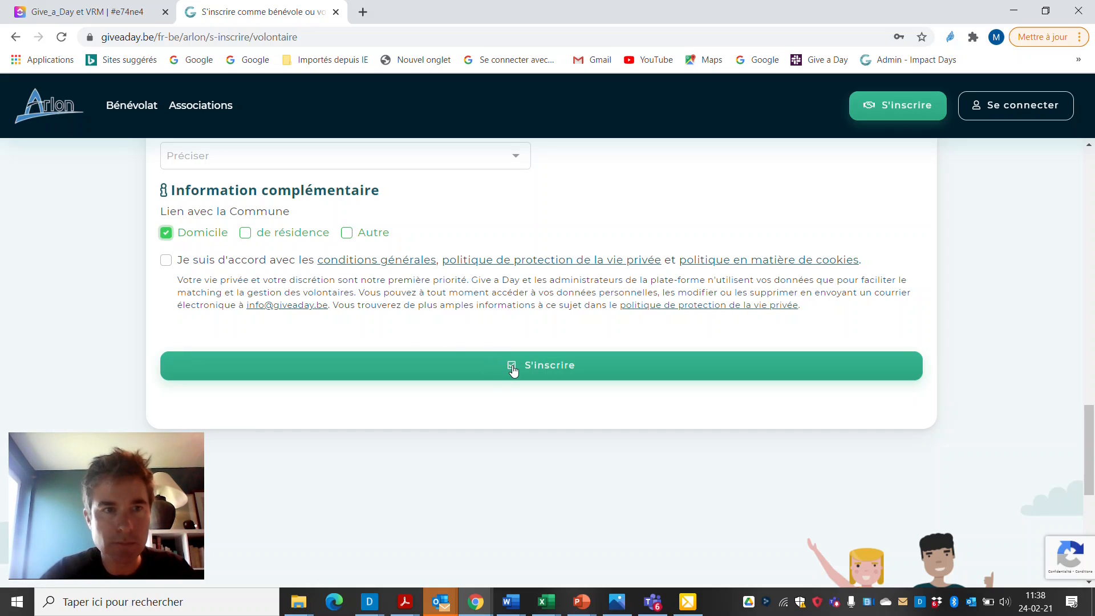
Step: Log back in to the platform and switch to the arlon administrator account
{"action": "left_click", "coordinate": [1025, 107]}
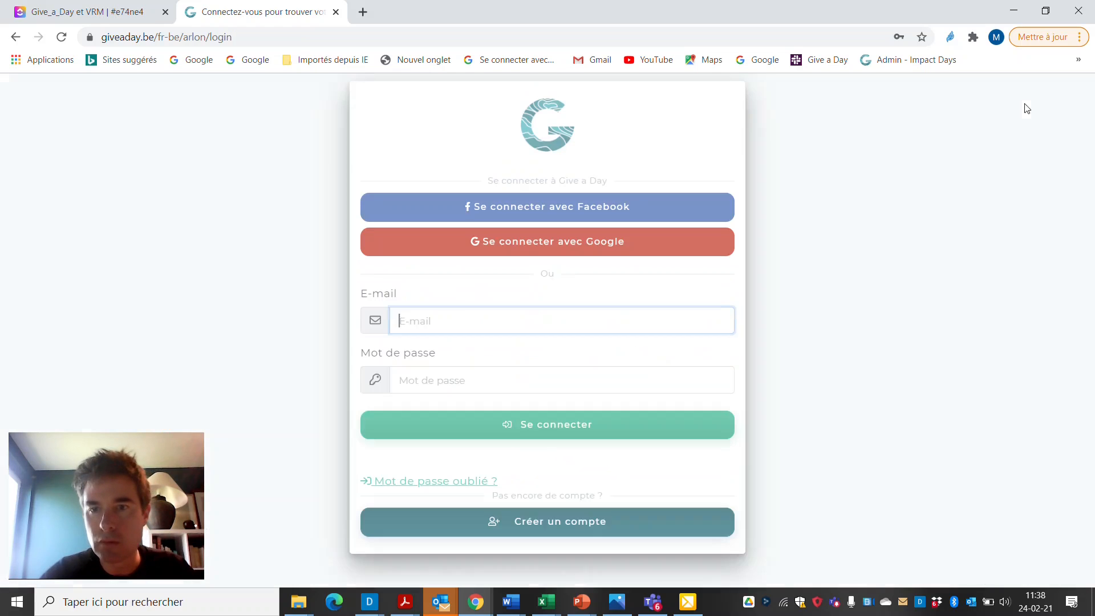
{"action": "left_click", "coordinate": [559, 428]}
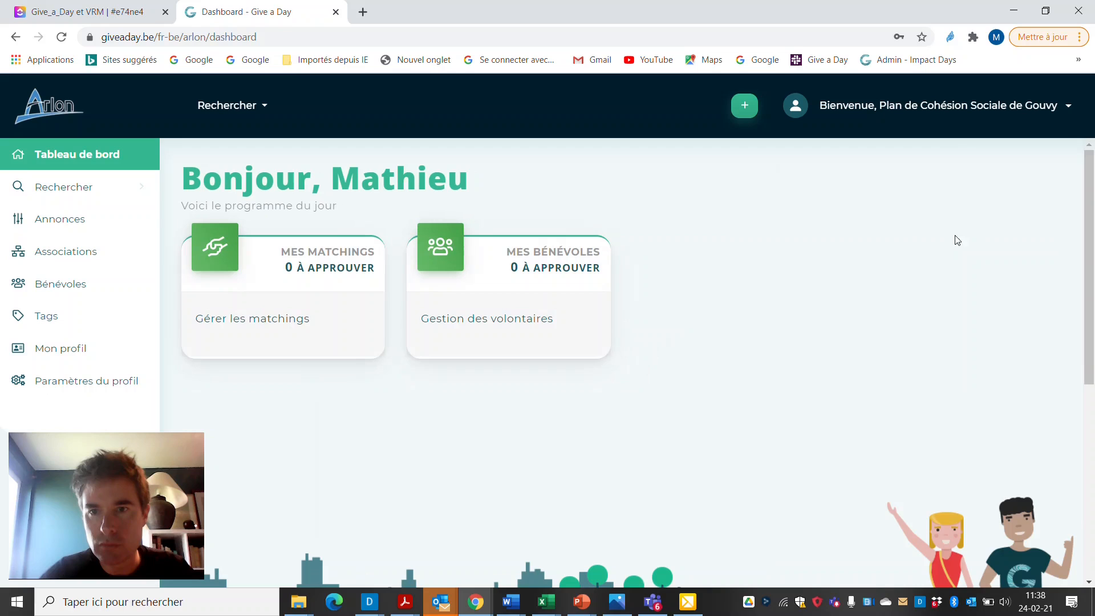
{"action": "left_click", "coordinate": [977, 107]}
{"action": "left_click", "coordinate": [930, 272]}
{"action": "left_click", "coordinate": [27, 471]}
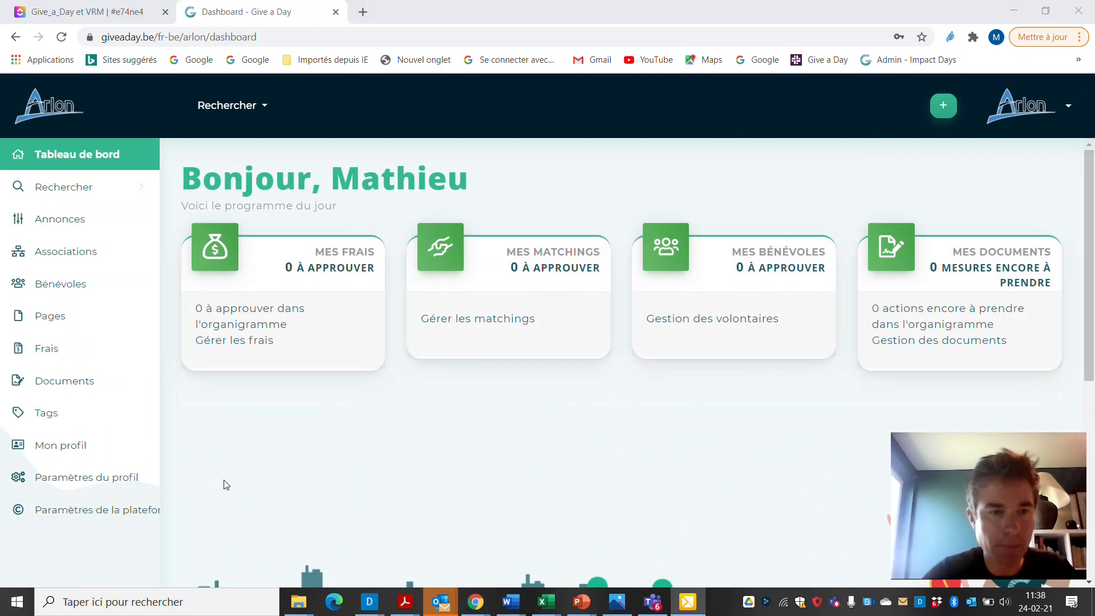
Step: Delete the "Lien avec la Commune" field from the Bénévoles registration fields in the platform settings
{"action": "left_click", "coordinate": [130, 510]}
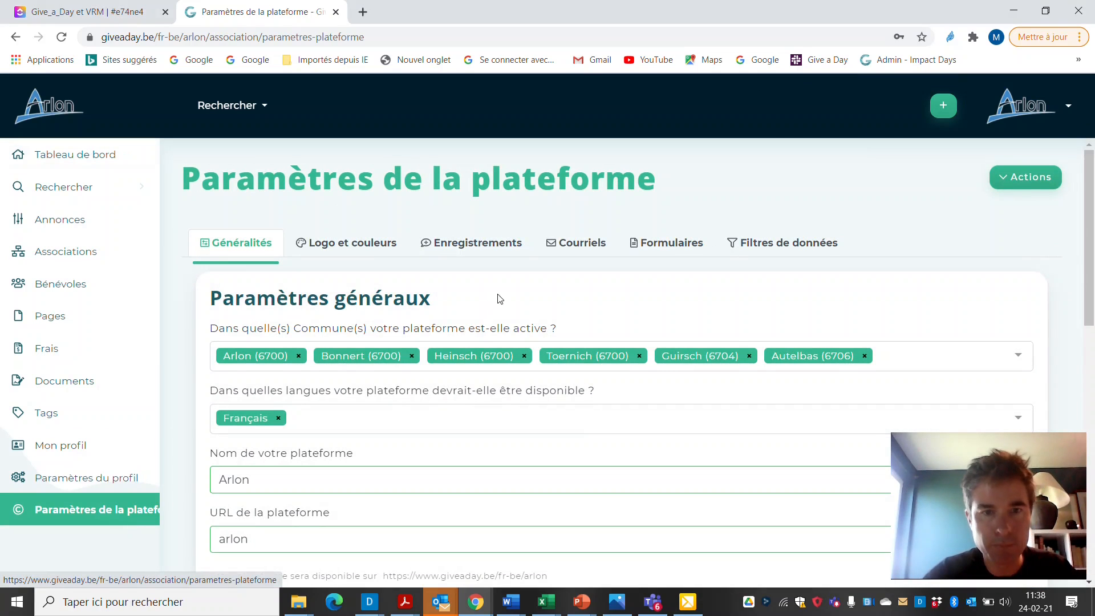
{"action": "left_click", "coordinate": [458, 245]}
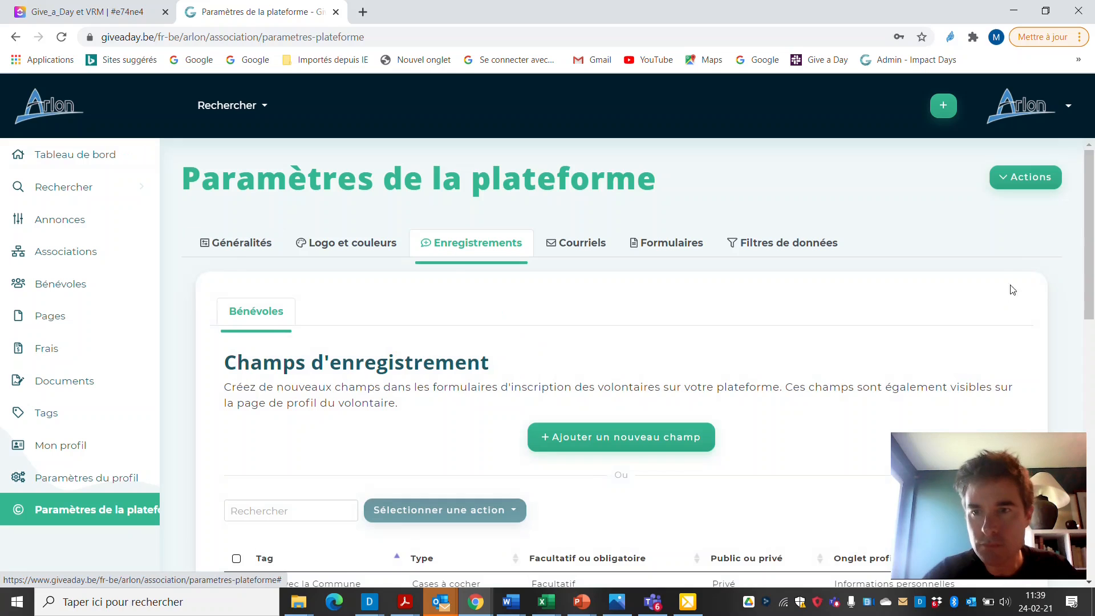
{"action": "left_click_drag", "start_coordinate": [1089, 204], "coordinate": [1089, 305]}
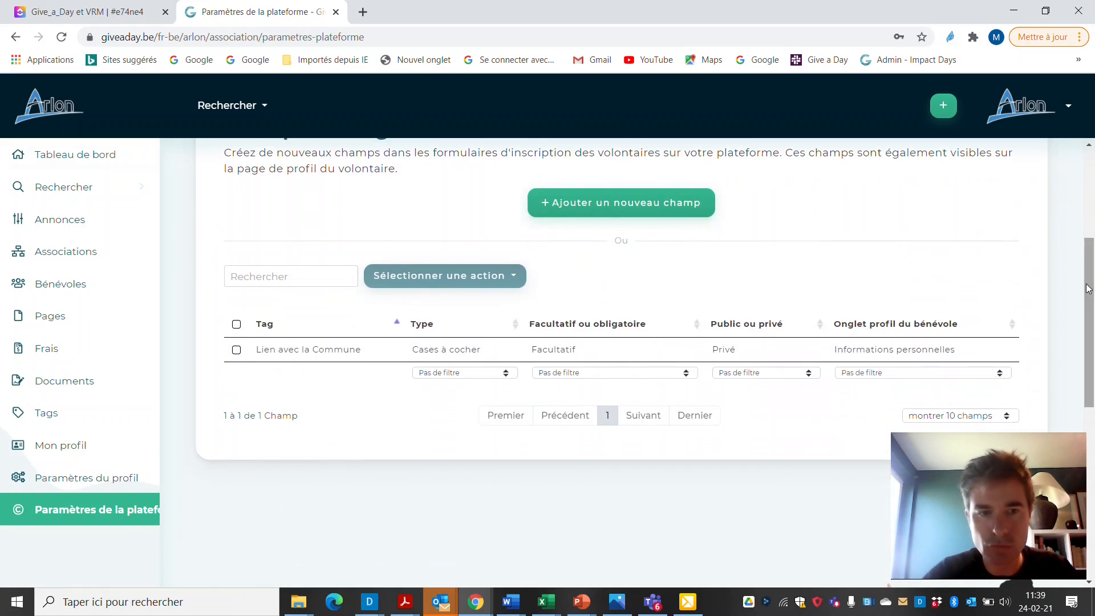
{"action": "left_click", "coordinate": [236, 350]}
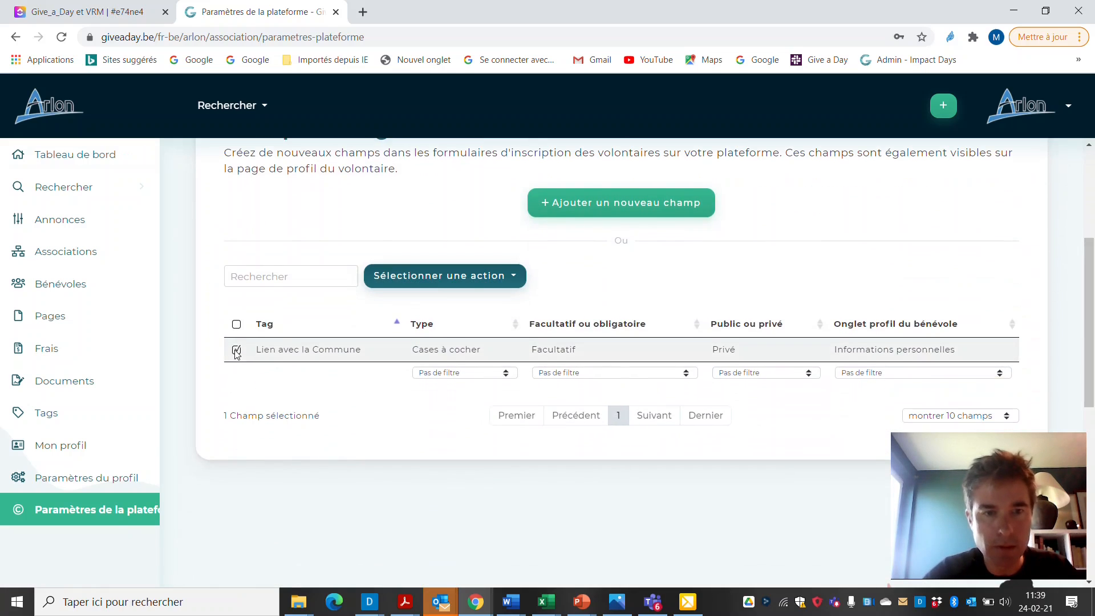
{"action": "left_click", "coordinate": [507, 276]}
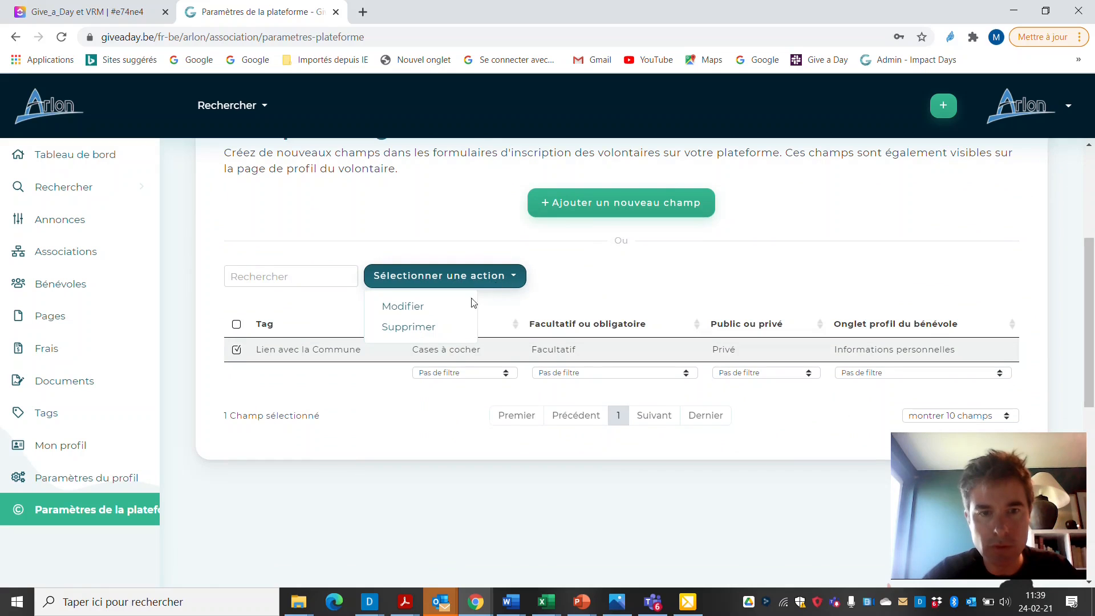
{"action": "left_click", "coordinate": [422, 334]}
{"action": "left_click", "coordinate": [499, 443]}
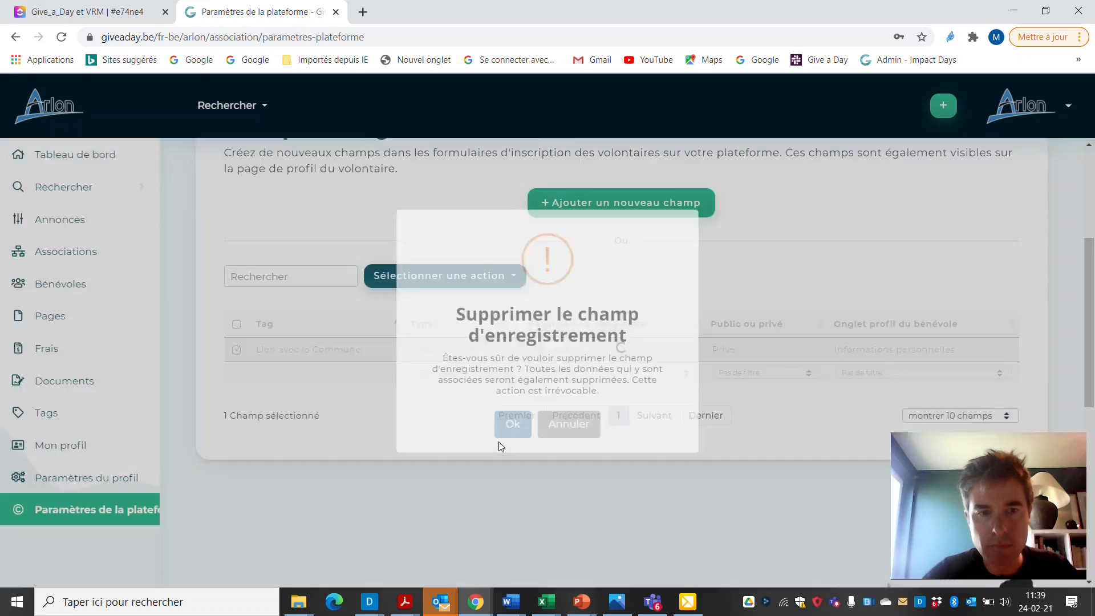
Step: Open the list of the platform's email templates in the Courriels settings
{"action": "left_click_drag", "start_coordinate": [1082, 308], "coordinate": [1086, 265]}
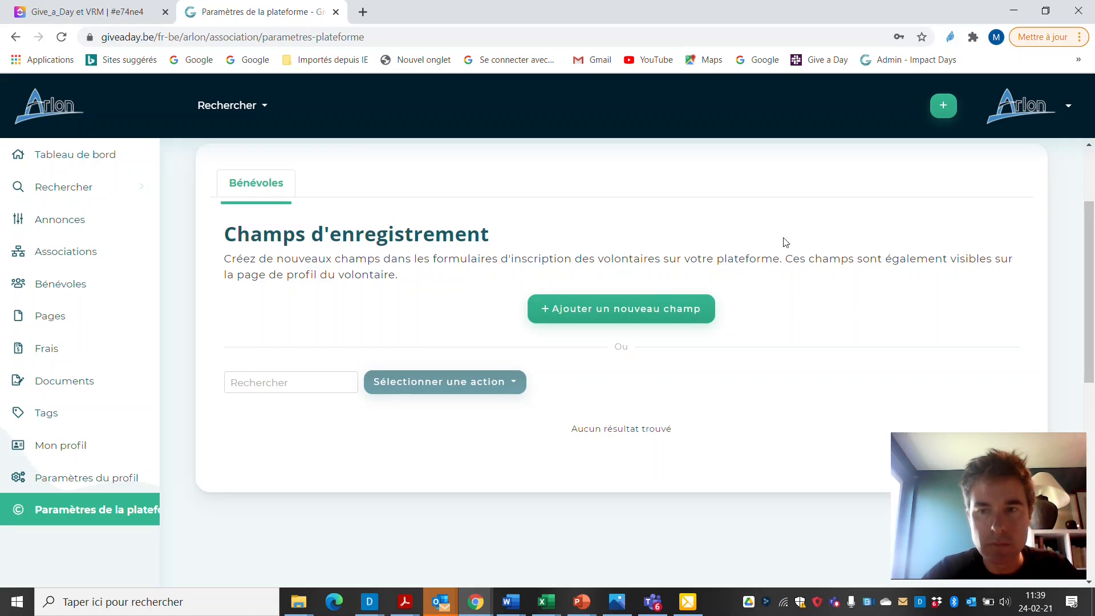
{"action": "scroll", "coordinate": [1091, 239], "scroll_direction": "up", "scroll_amount": 2}
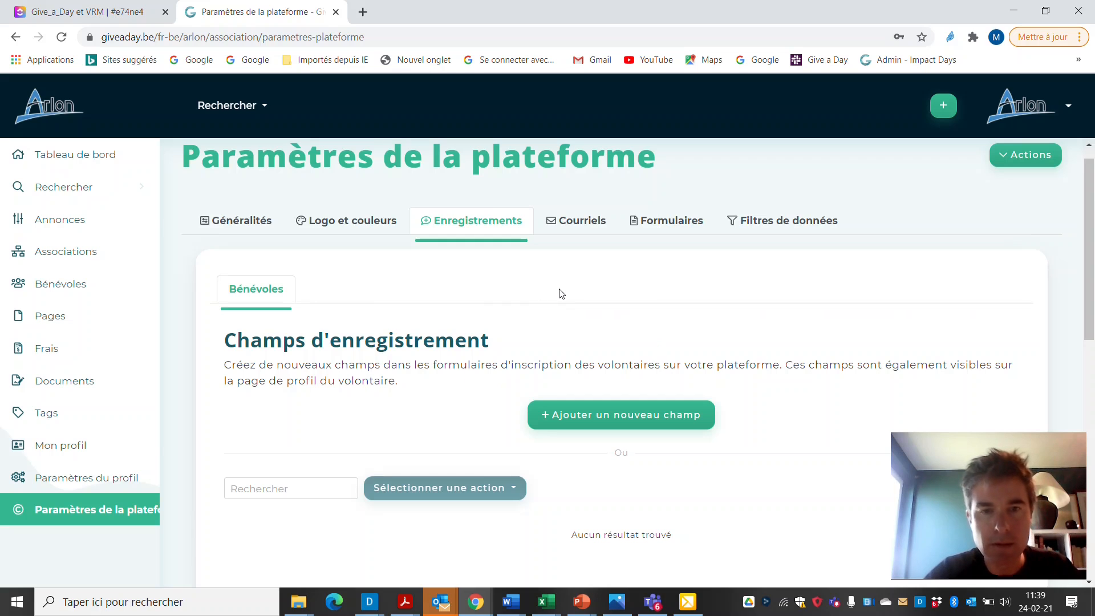
{"action": "left_click", "coordinate": [579, 227]}
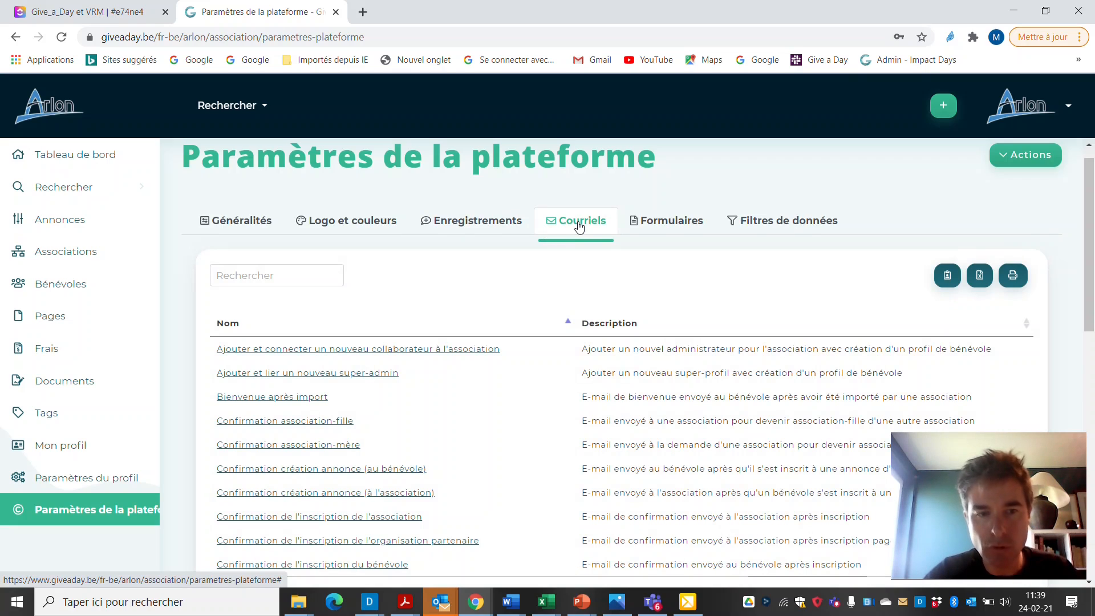
Step: Search the email templates for "inscription"
{"action": "scroll", "coordinate": [1092, 205], "scroll_direction": "down", "scroll_amount": 1}
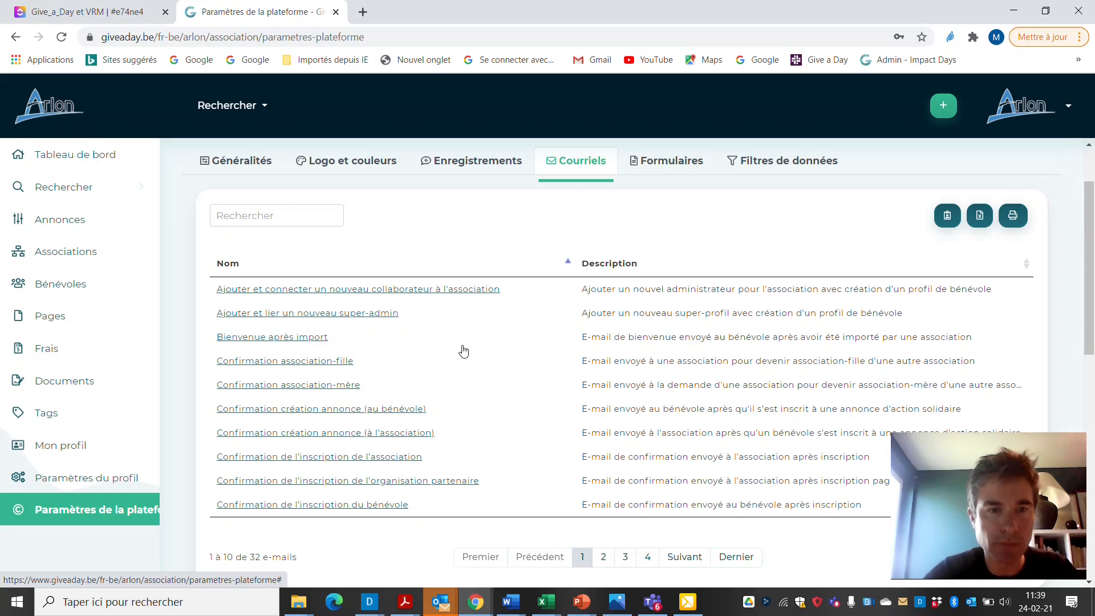
{"action": "left_click", "coordinate": [312, 216]}
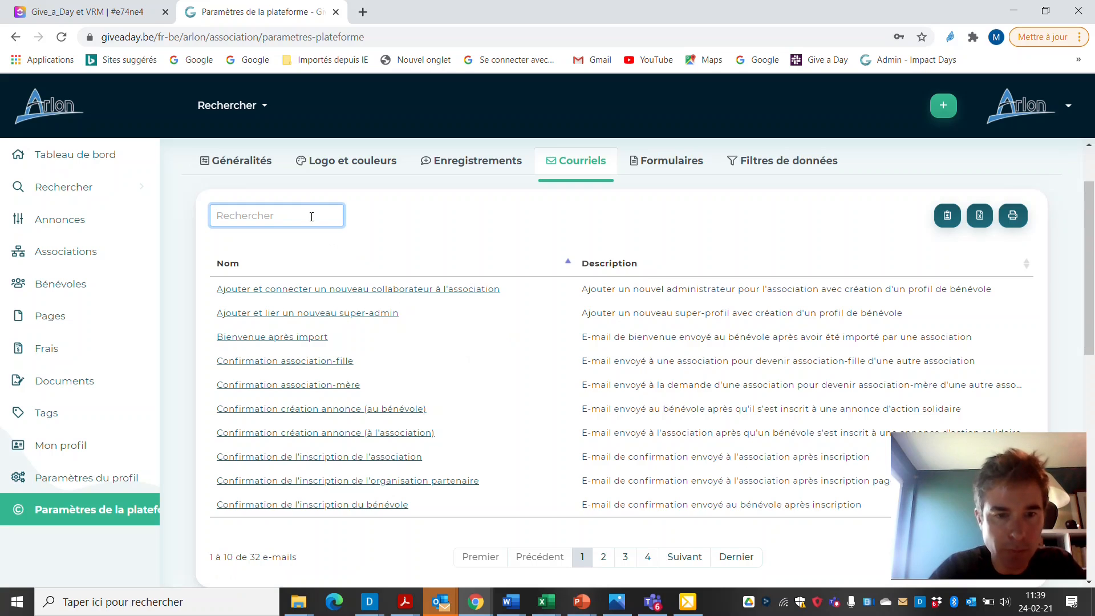
{"action": "type", "text": "inscrition"}
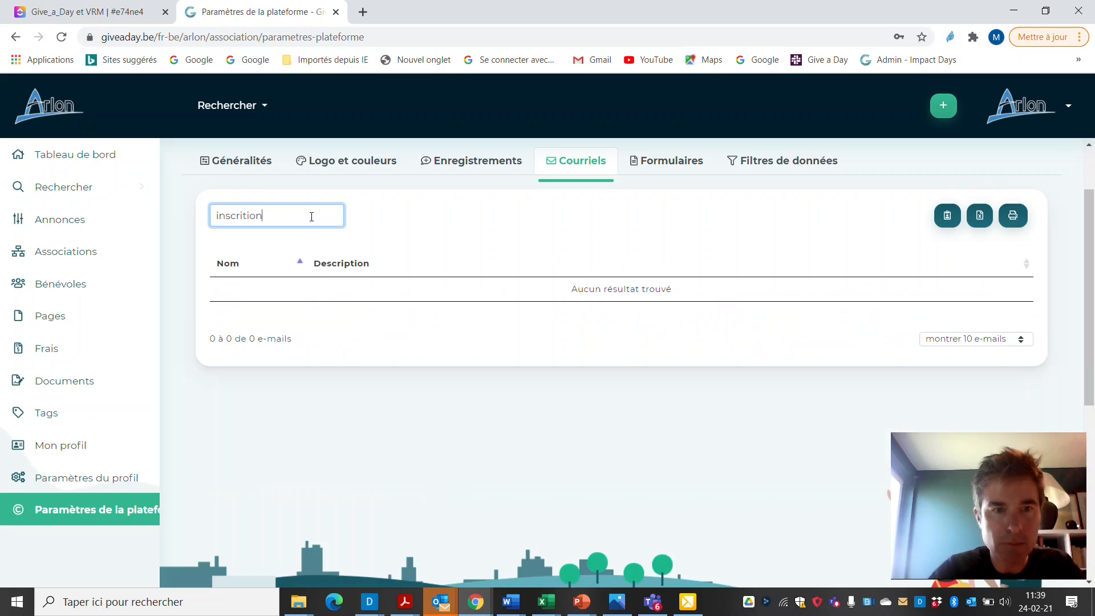
{"action": "key", "text": "BackSpace"}
{"action": "key", "text": "BackSpace"}
{"action": "key", "text": "BackSpace"}
{"action": "key", "text": "BackSpace"}
{"action": "type", "text": "ption"}
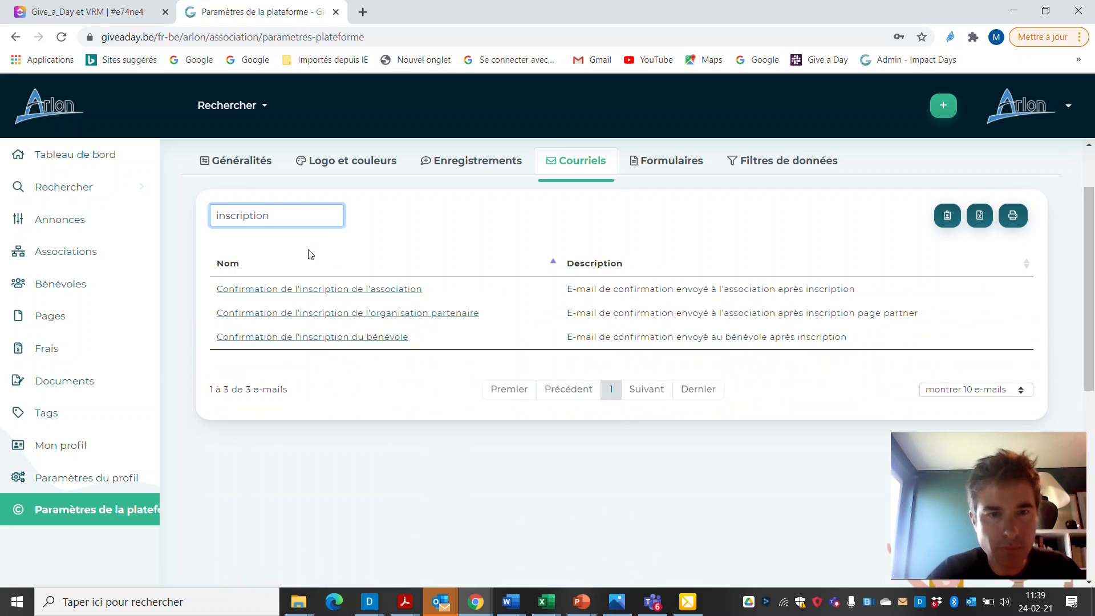
Step: Open the "Confirmation de l'inscription de l'association" template and look through its content and email preview
{"action": "left_click", "coordinate": [309, 291]}
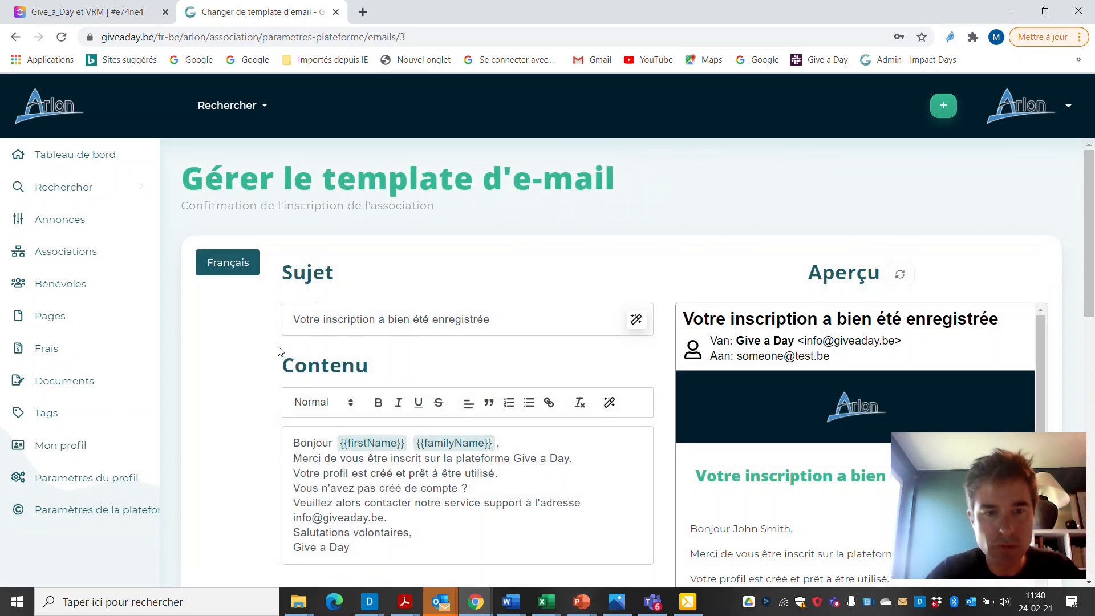
{"action": "scroll", "coordinate": [270, 384], "scroll_direction": "down", "scroll_amount": 2}
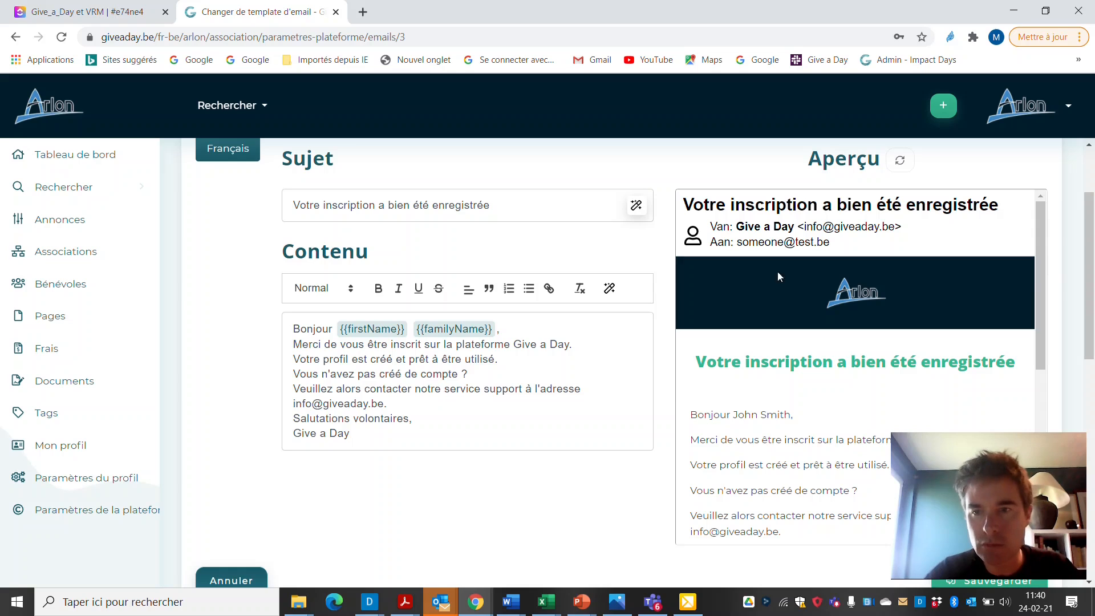
{"action": "left_click_drag", "start_coordinate": [1042, 217], "coordinate": [1042, 290]}
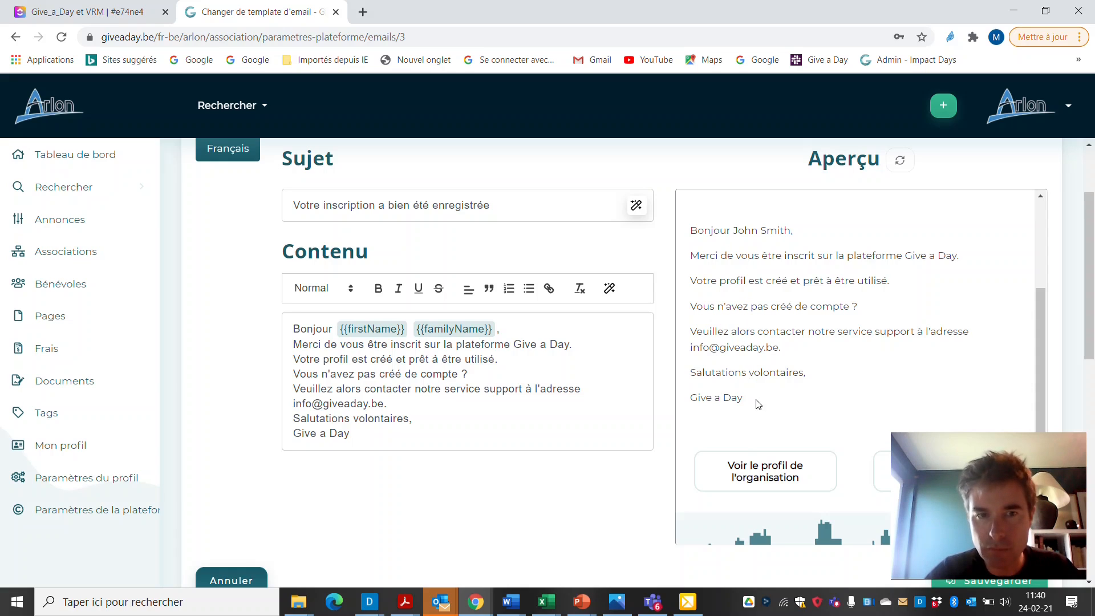
{"action": "mouse_move", "coordinate": [1038, 327]}
{"action": "left_mouse_down"}
{"action": "mouse_move", "coordinate": [1032, 280]}
{"action": "mouse_move", "coordinate": [1041, 282]}
{"action": "mouse_move", "coordinate": [1049, 336]}
{"action": "left_mouse_up"}
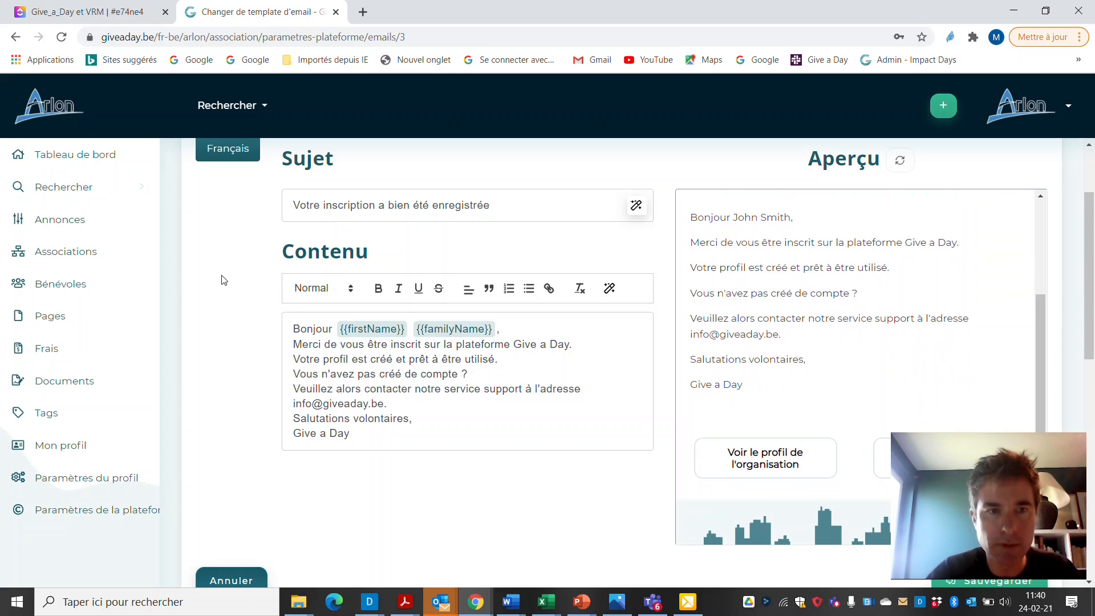
Step: Return to the platform settings and open the "Inscription d'un bénévole" form from the Formulaires section
{"action": "left_click", "coordinate": [15, 36]}
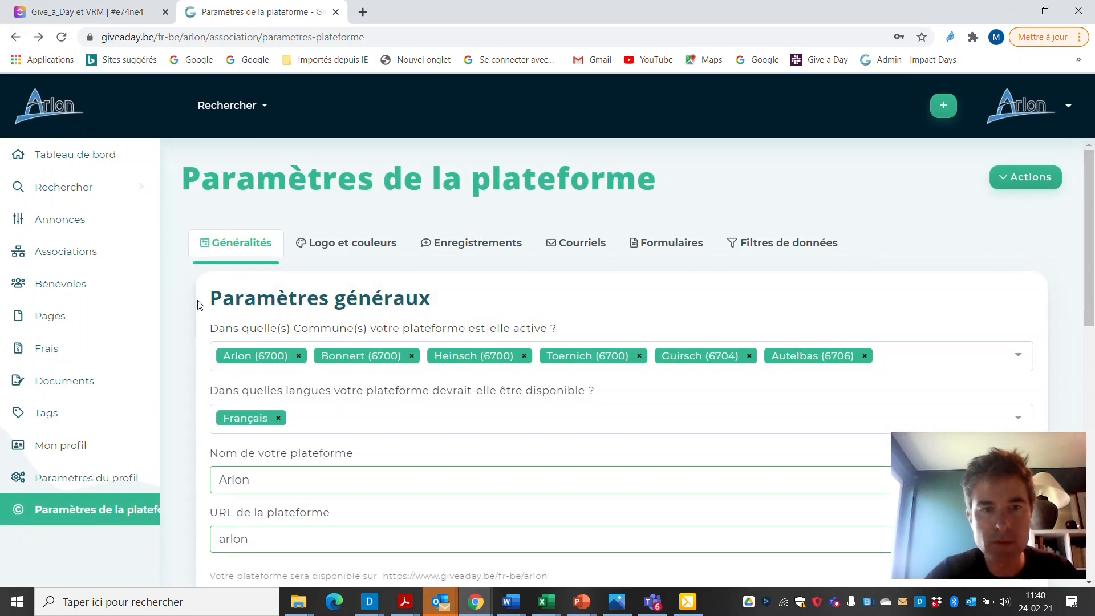
{"action": "left_click", "coordinate": [567, 245]}
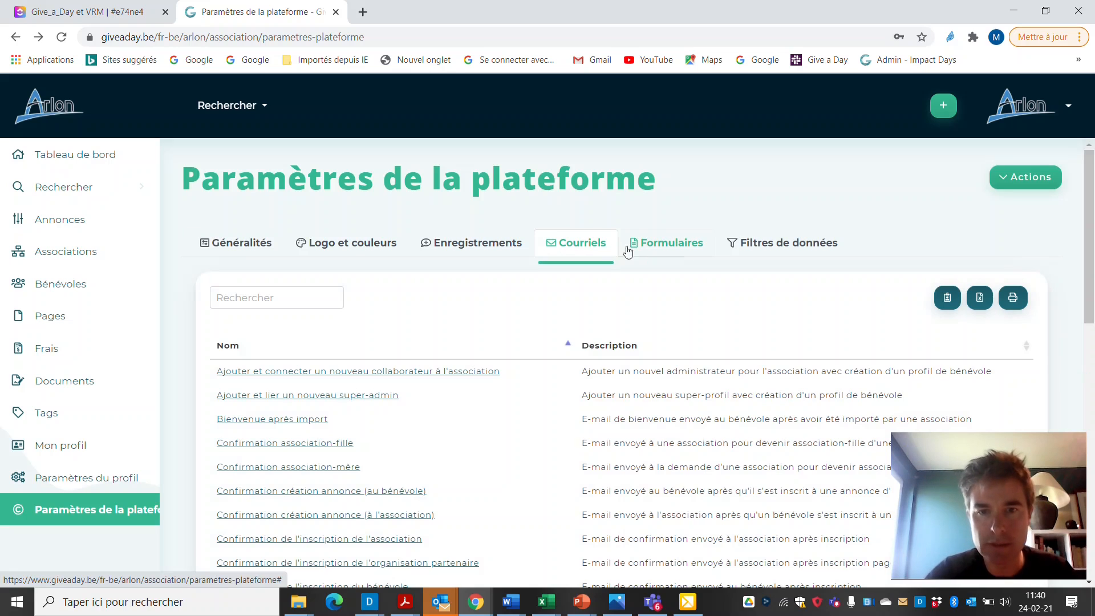
{"action": "left_click", "coordinate": [657, 253]}
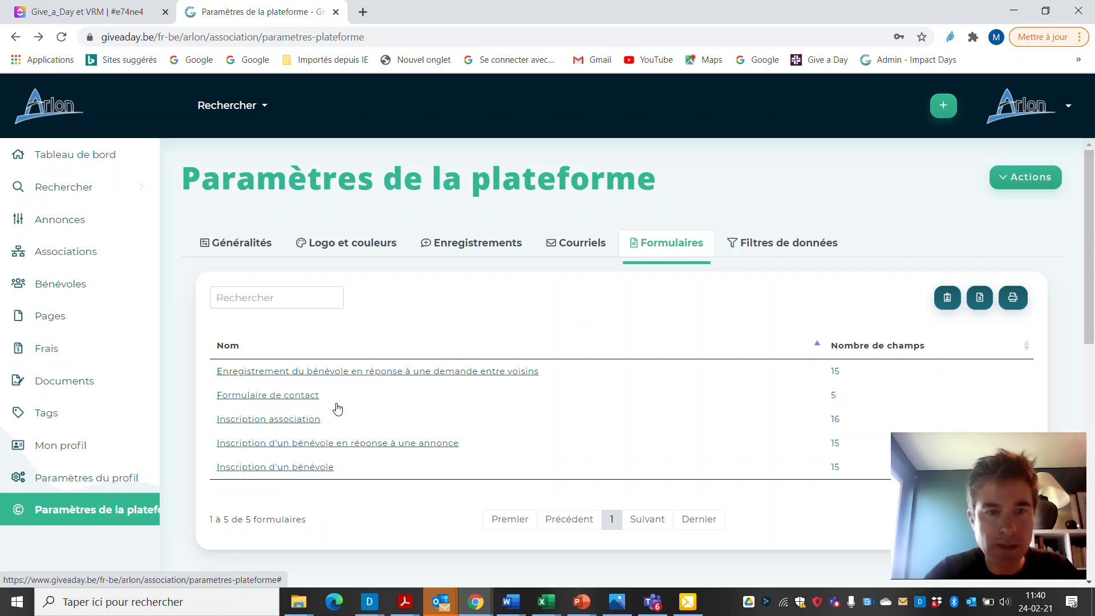
{"action": "left_click", "coordinate": [312, 469]}
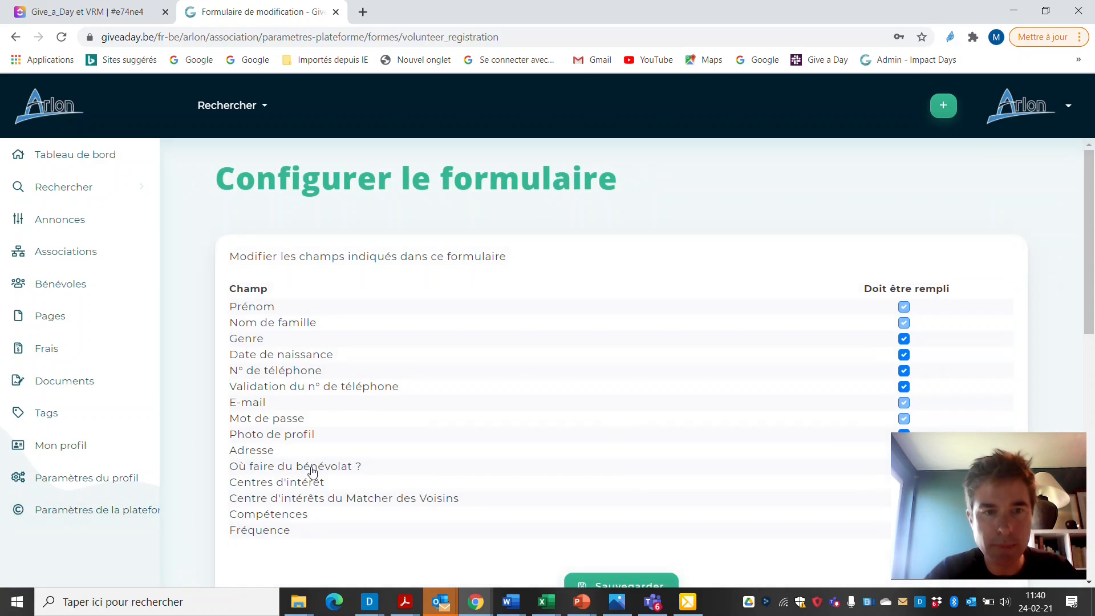
Step: Try making Genre and Date de naissance optional in the volunteer registration form, and make both required again
{"action": "left_click_drag", "start_coordinate": [1092, 245], "coordinate": [1093, 294]}
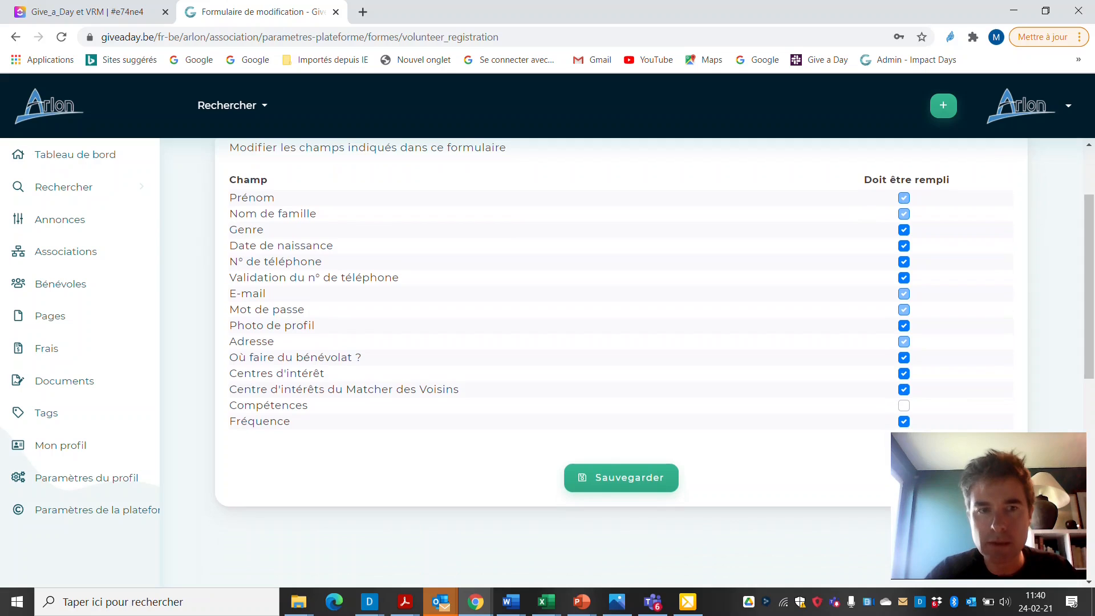
{"action": "left_click", "coordinate": [905, 231]}
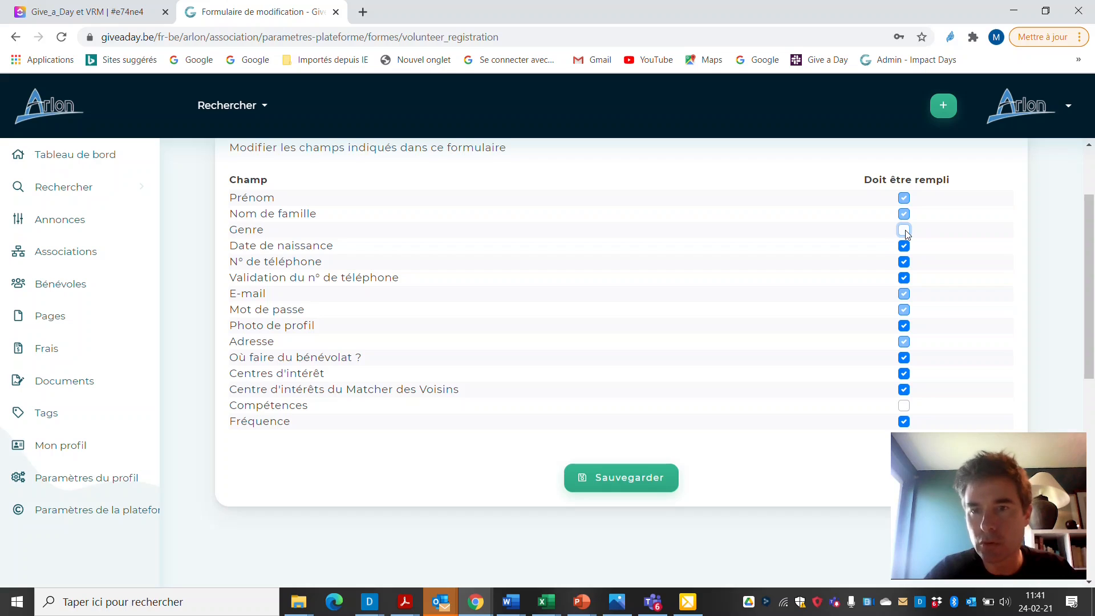
{"action": "left_click", "coordinate": [906, 247]}
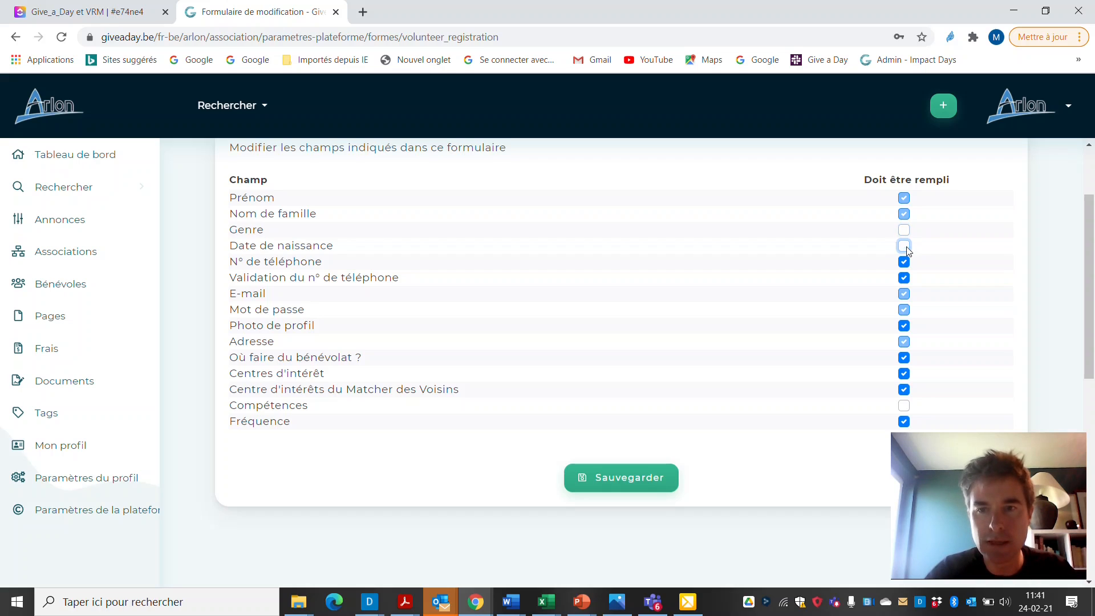
{"action": "left_click", "coordinate": [904, 230]}
{"action": "left_click", "coordinate": [905, 247]}
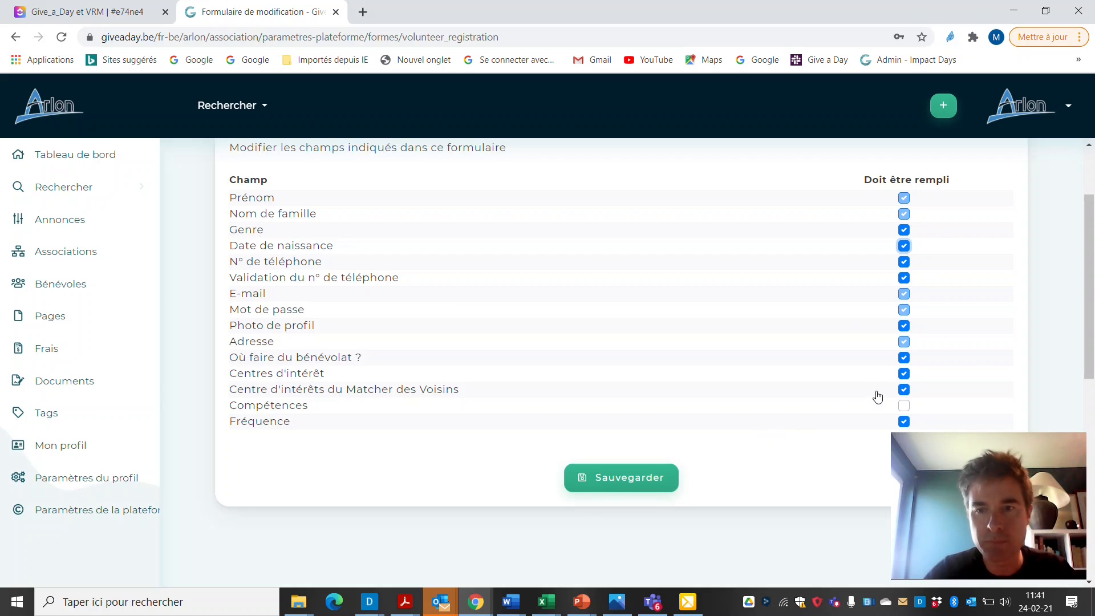
{"action": "scroll", "coordinate": [1090, 316], "scroll_direction": "up", "scroll_amount": 2}
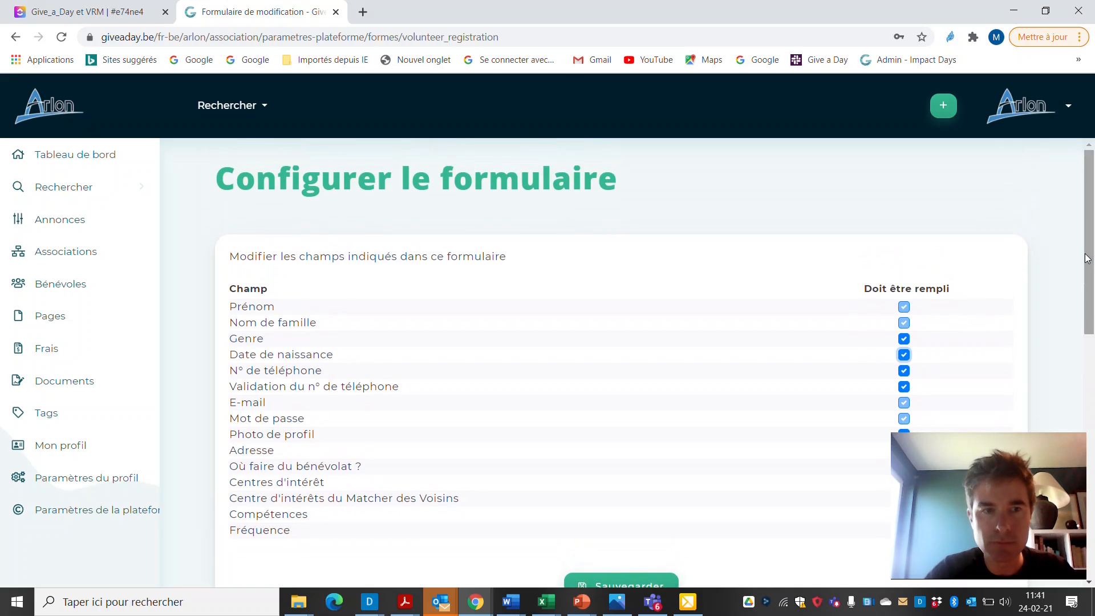
Step: Go back to the platform settings and examine the association selection and filter criteria under Filtres de données
{"action": "left_click", "coordinate": [15, 38]}
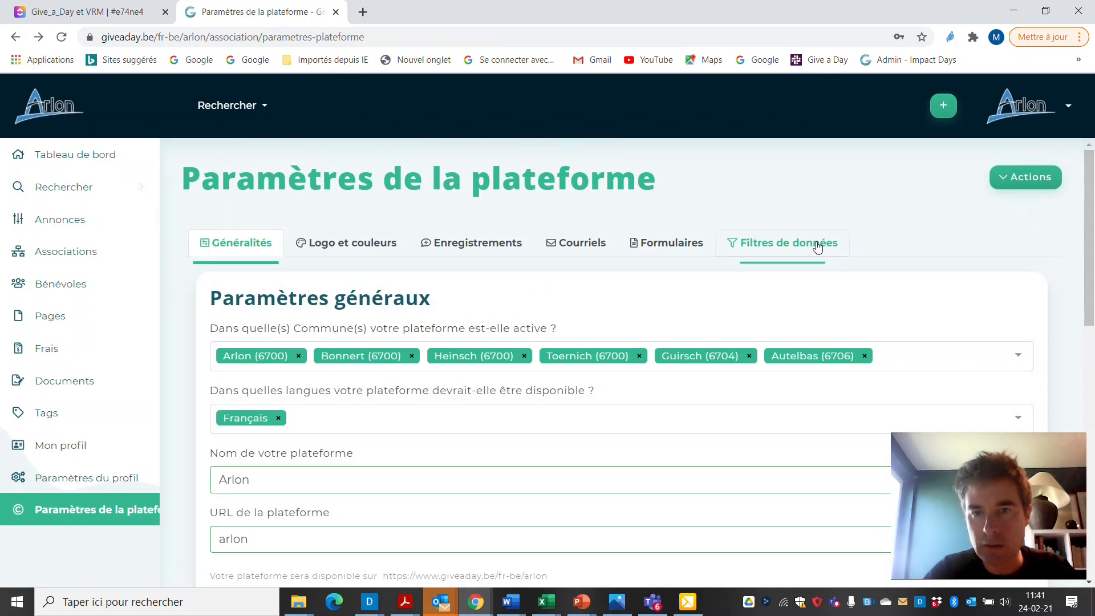
{"action": "left_click", "coordinate": [817, 247]}
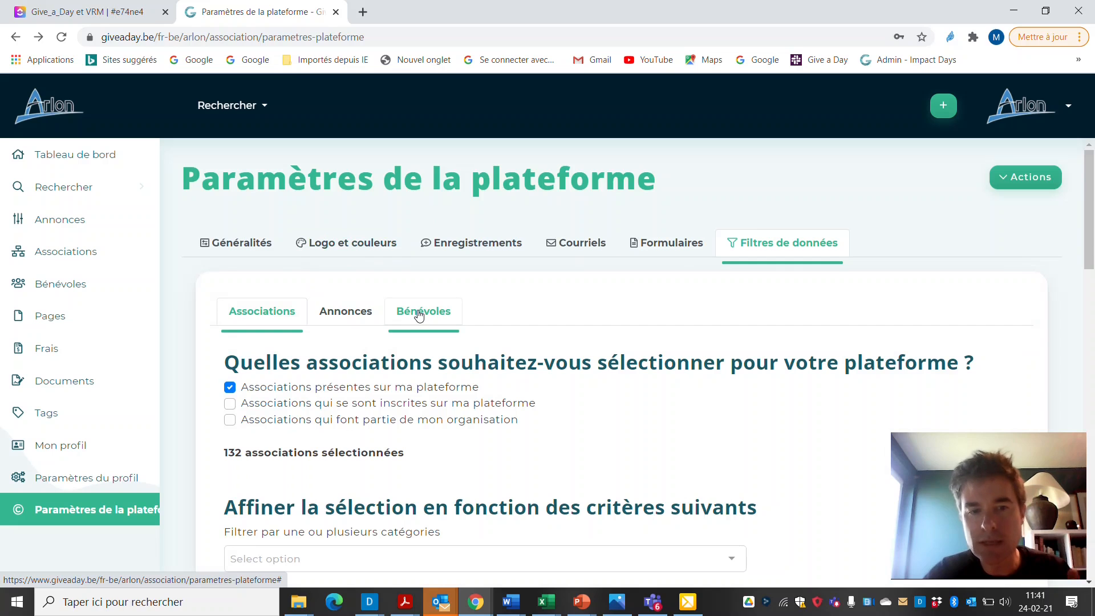
{"action": "scroll", "coordinate": [1086, 200], "scroll_direction": "down", "scroll_amount": 2}
{"action": "scroll", "coordinate": [831, 318], "scroll_direction": "down", "scroll_amount": 1}
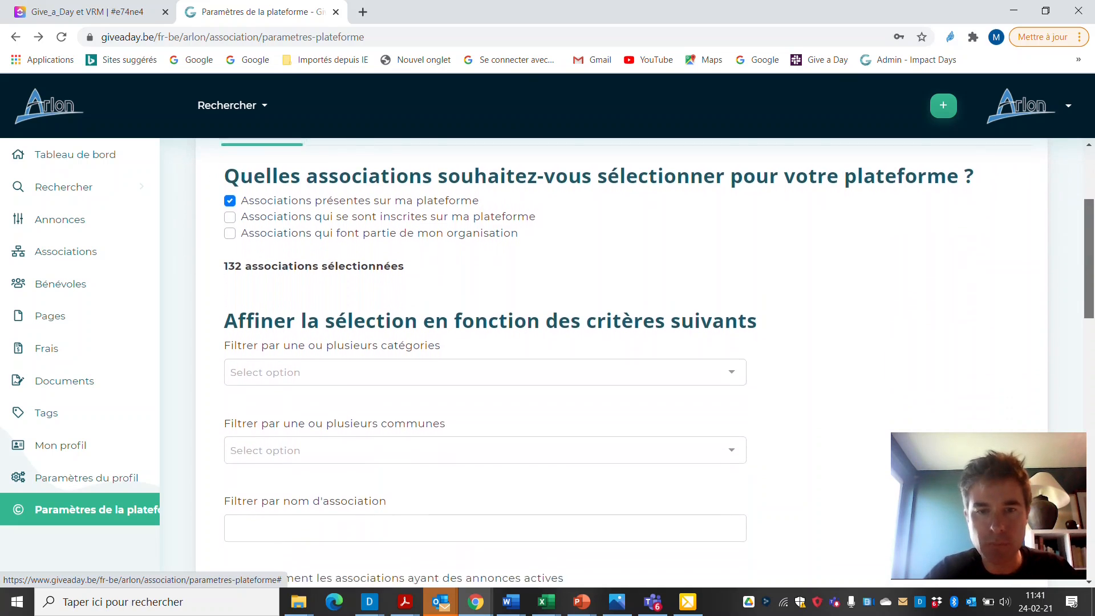
{"action": "scroll", "coordinate": [831, 318], "scroll_direction": "down", "scroll_amount": 1}
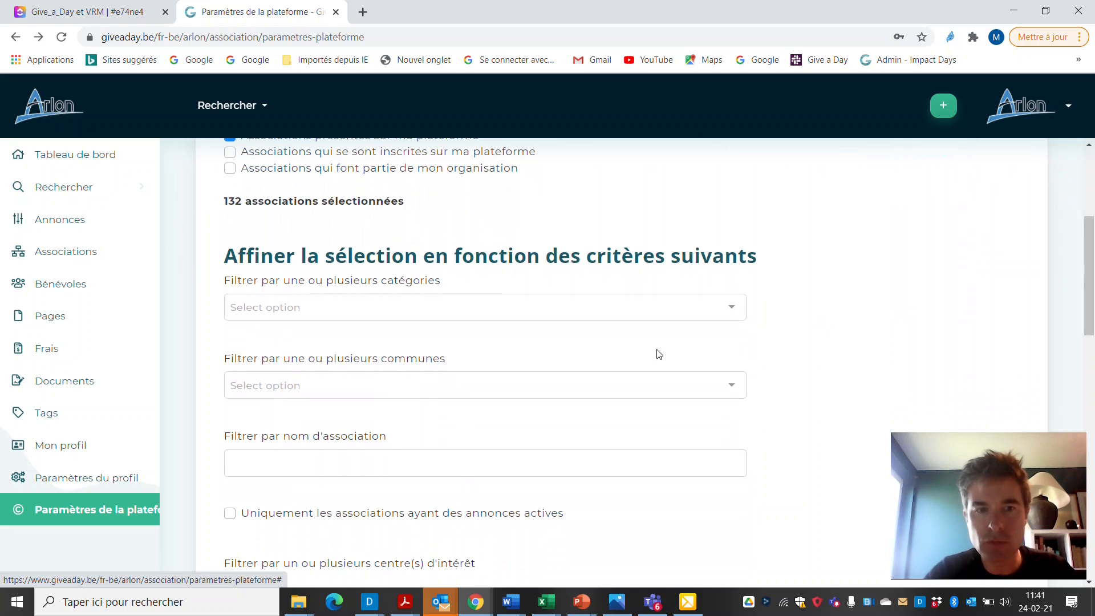
{"action": "left_click_drag", "start_coordinate": [1087, 240], "coordinate": [1058, 309]}
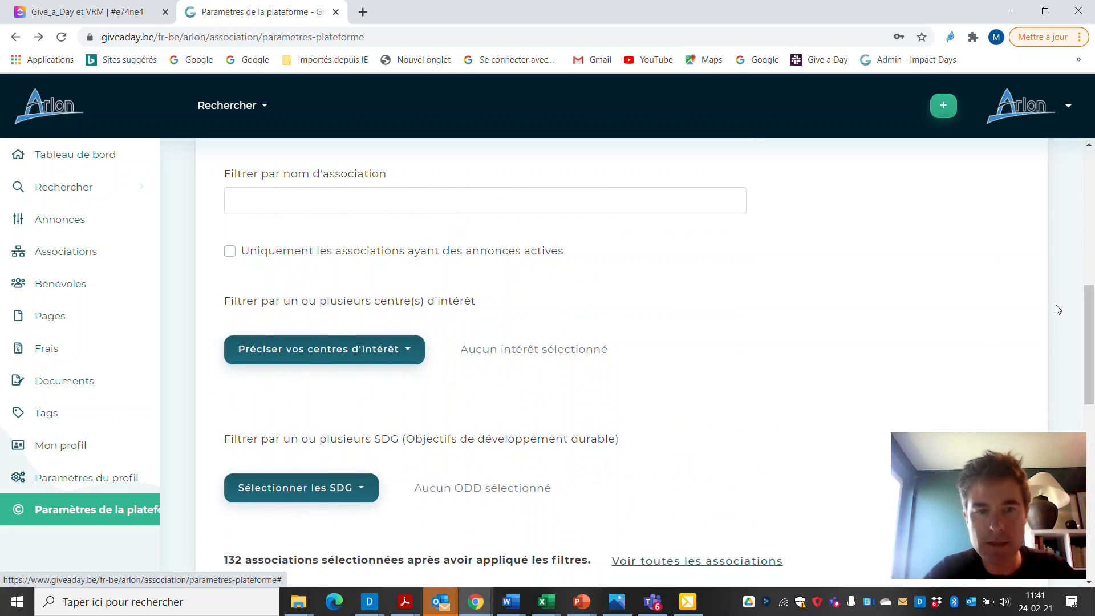
Step: View the centres d'intérêt available for filtering associations, close the list and return to the start of the filter settings
{"action": "left_click", "coordinate": [397, 350]}
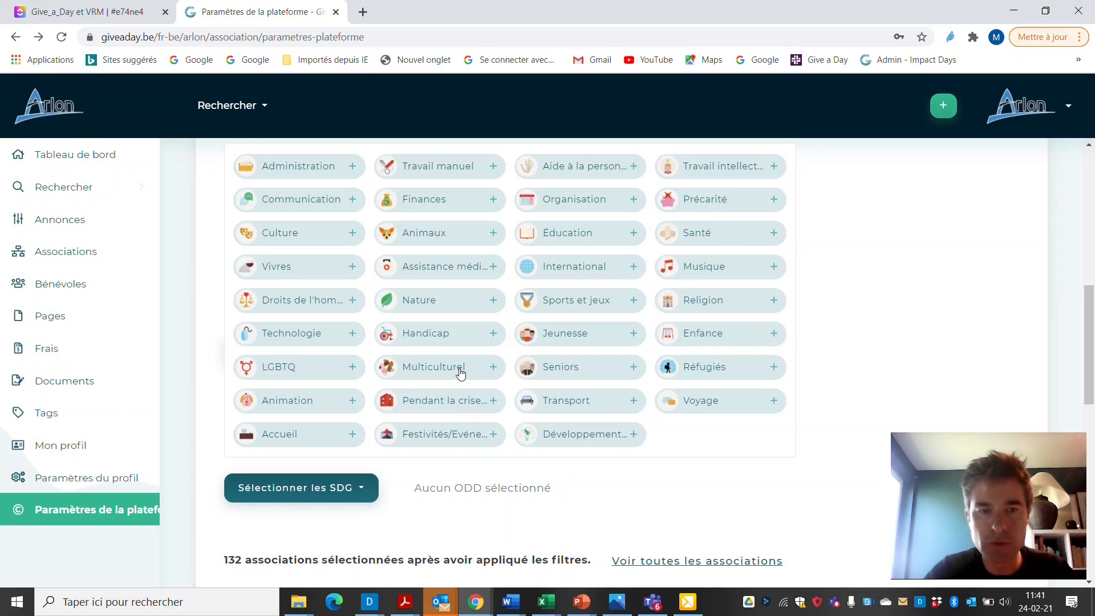
{"action": "left_click", "coordinate": [911, 259]}
{"action": "left_click_drag", "start_coordinate": [1089, 308], "coordinate": [1090, 174]}
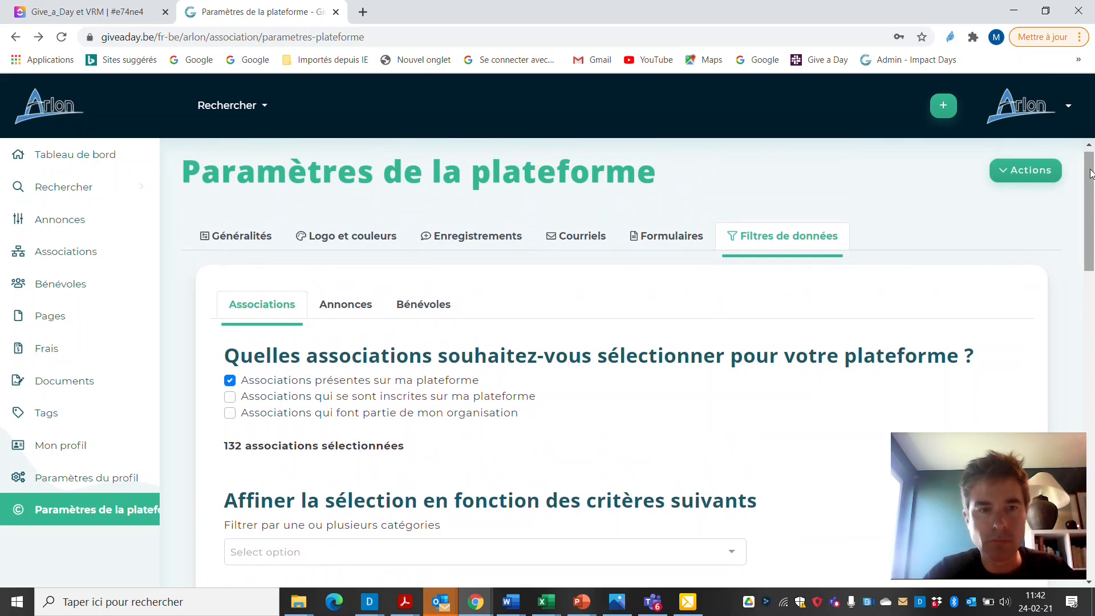